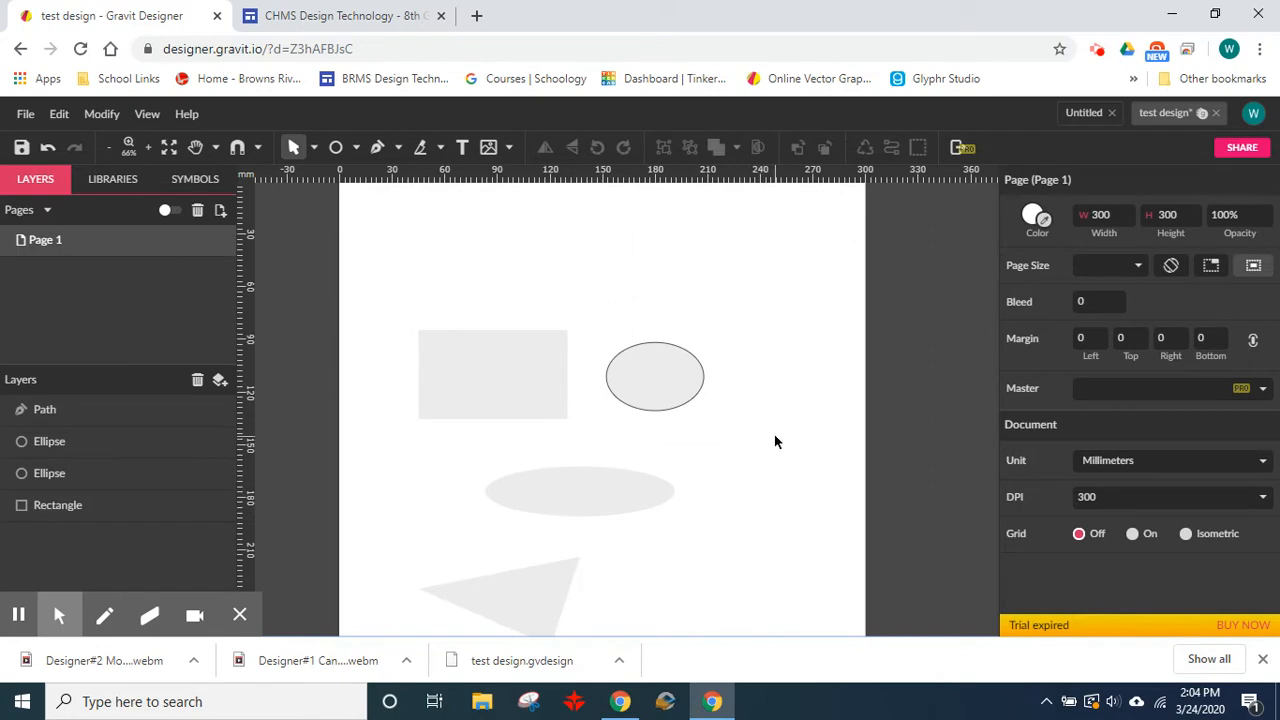
- Shrink the rectangle to about 62 × 37 mm and move it up to about X 57, Y 42
scroll(775, 441, "up", 1)
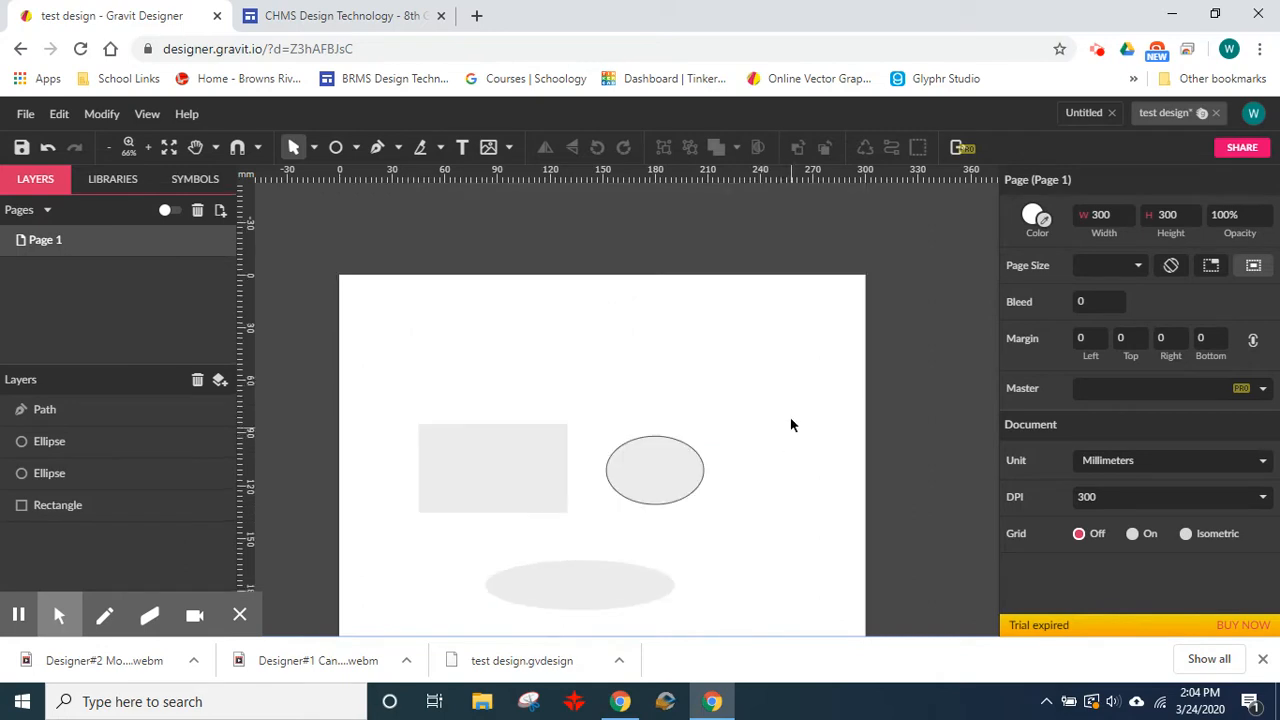
left_click(314, 150)
left_click(322, 174)
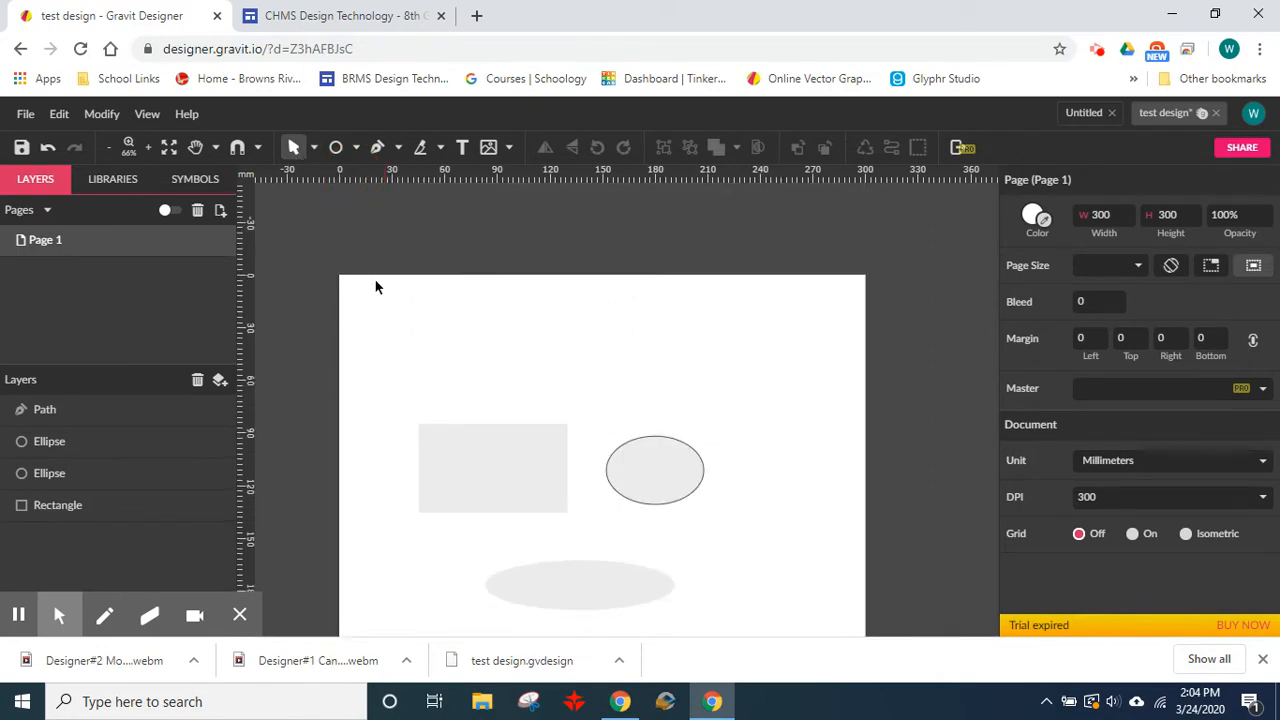
left_click(517, 474)
left_click(655, 465)
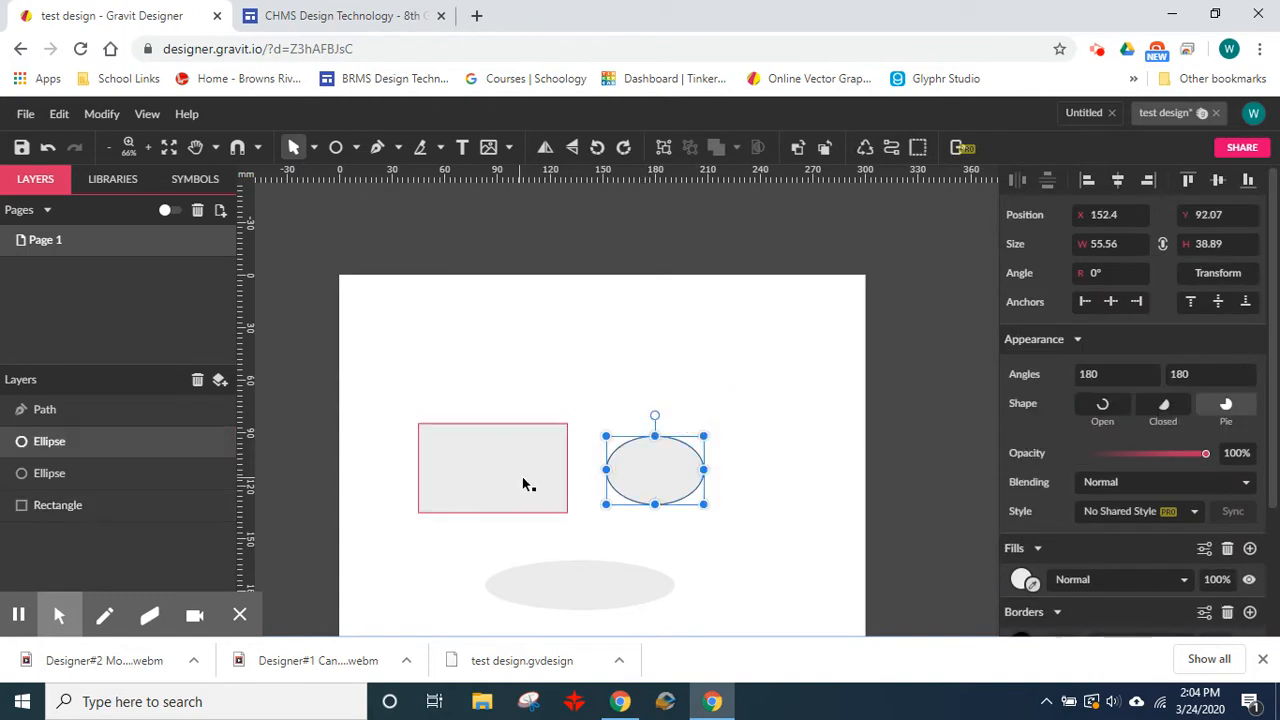
left_click(527, 450)
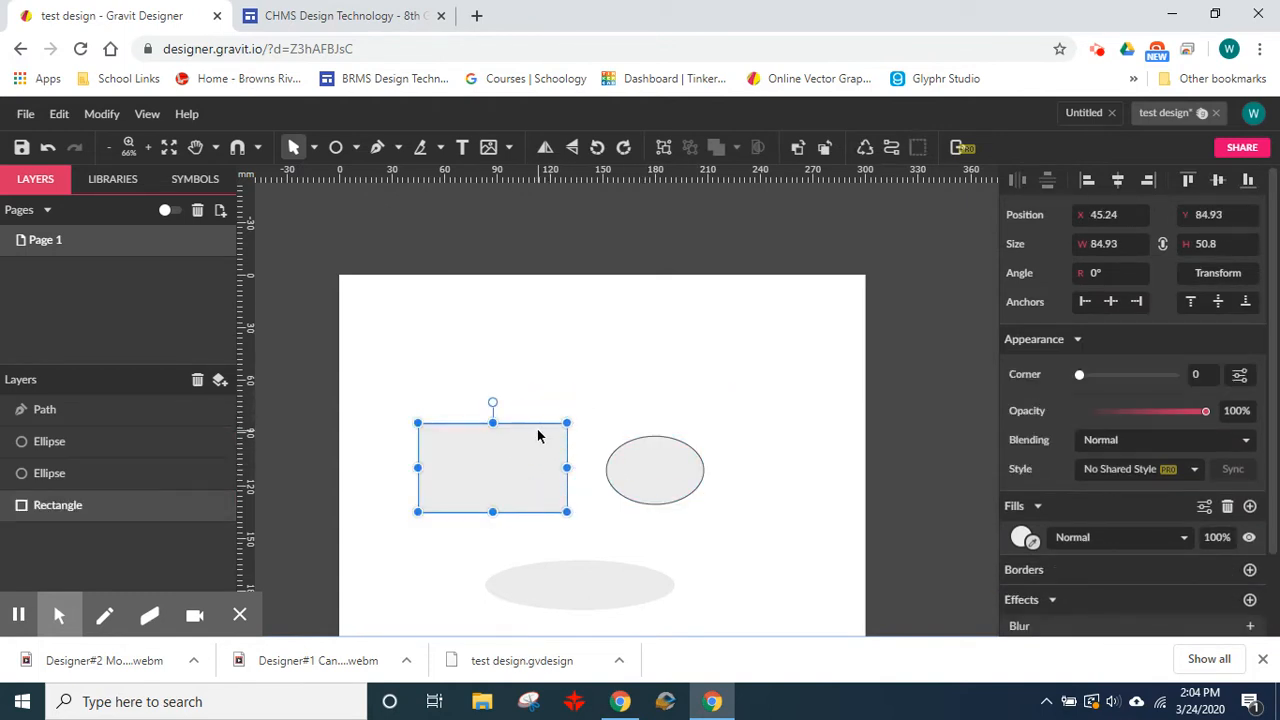
left_click_drag(567, 423, 501, 373)
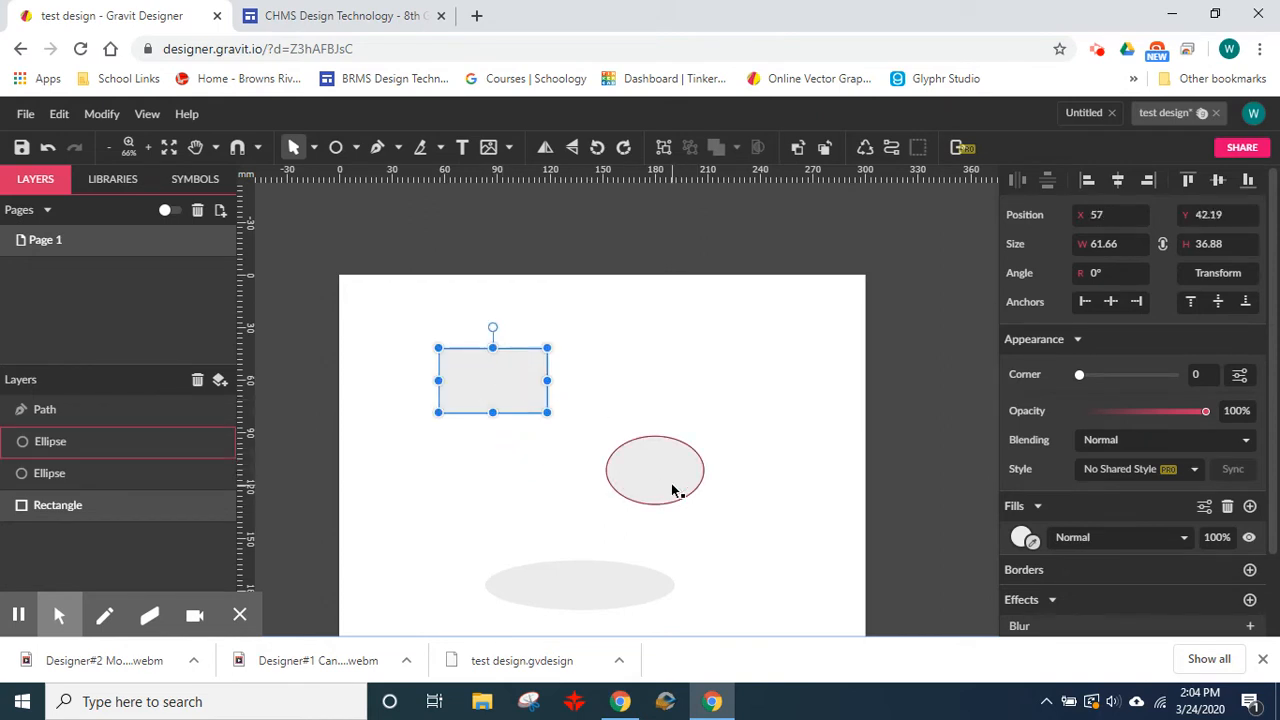
- Rotate the outlined ellipse to about -147°, enlarge it to about 84 × 73 mm, and move it toward the page's upper-right corner
left_click(673, 490)
left_click_drag(706, 434, 697, 517)
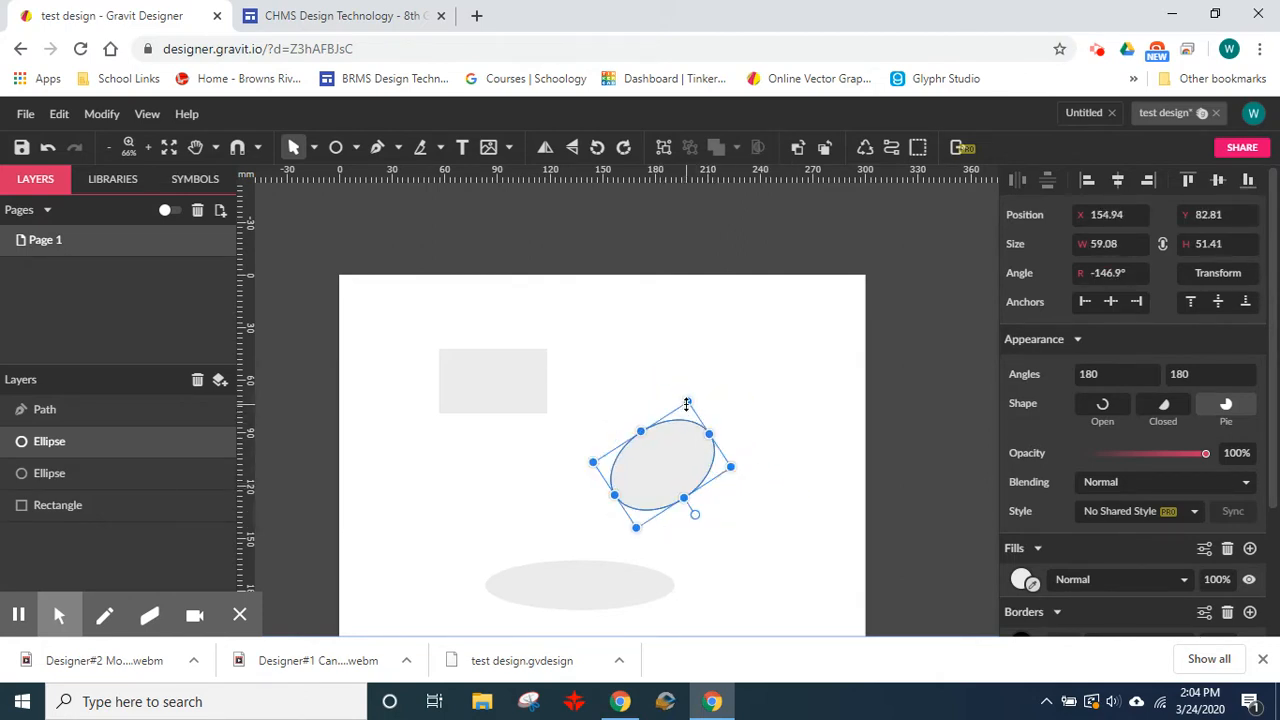
left_click_drag(687, 403, 710, 348)
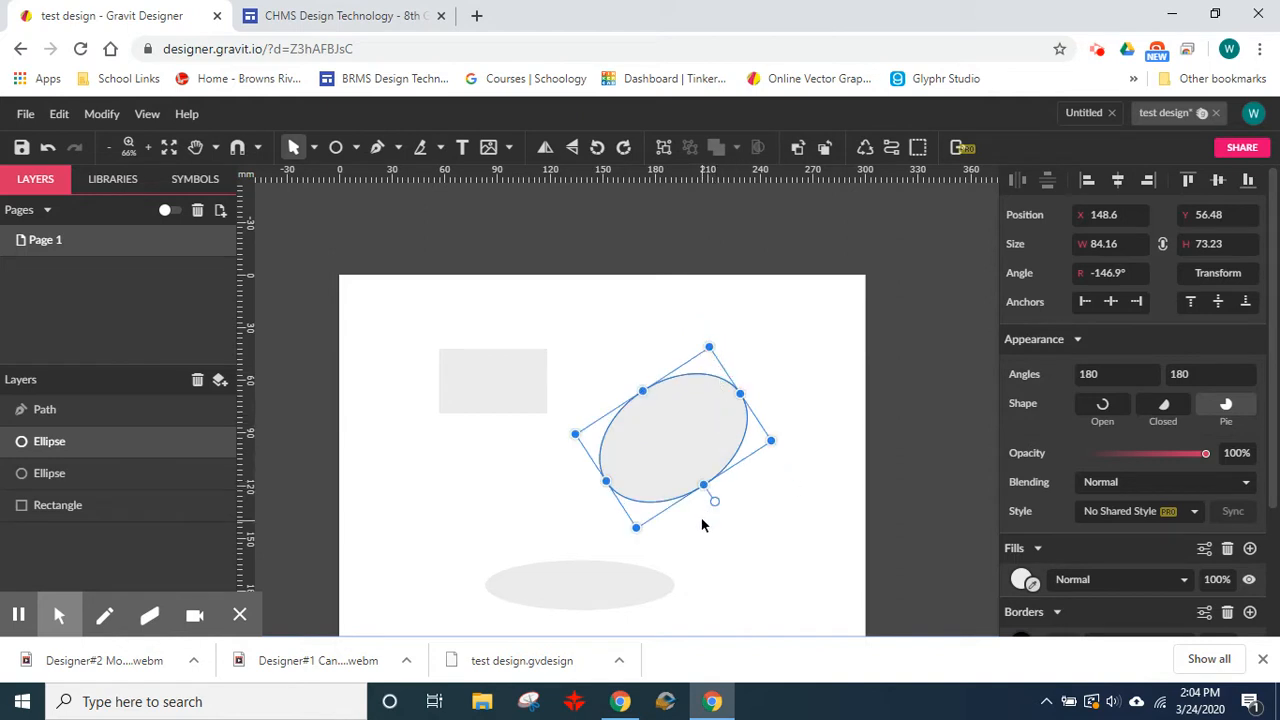
left_click_drag(690, 452, 753, 411)
- Move the rectangle to about X 62, Y 65 and the flat ellipse below it to about X 46, Y 126
left_click(498, 428)
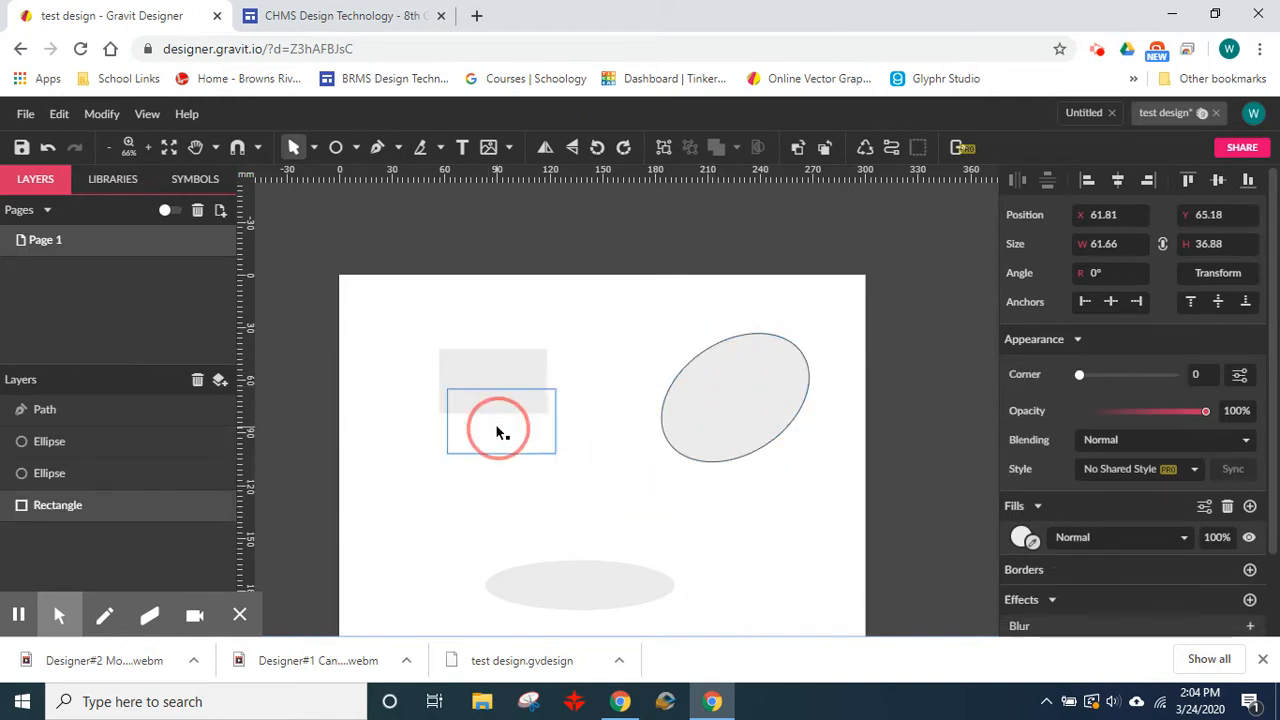
left_click_drag(569, 591, 503, 526)
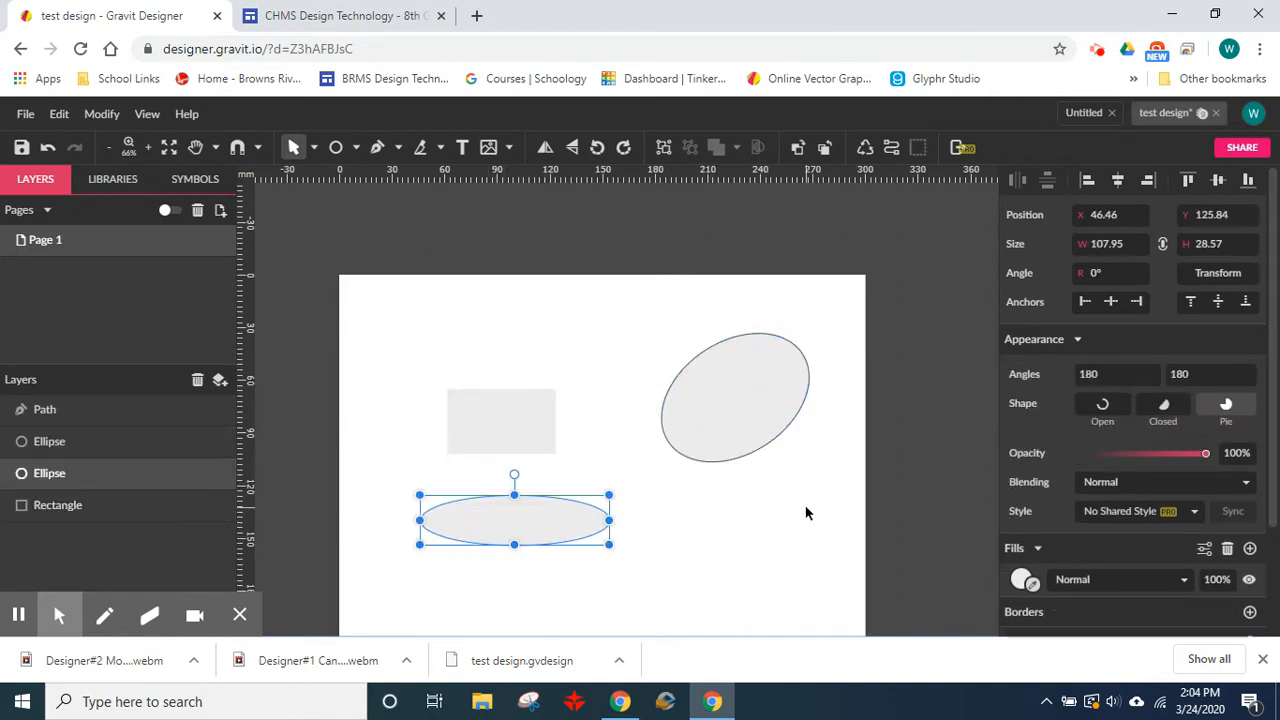
- Round all four corners of the rectangle using the Subselect tool
left_click(503, 432)
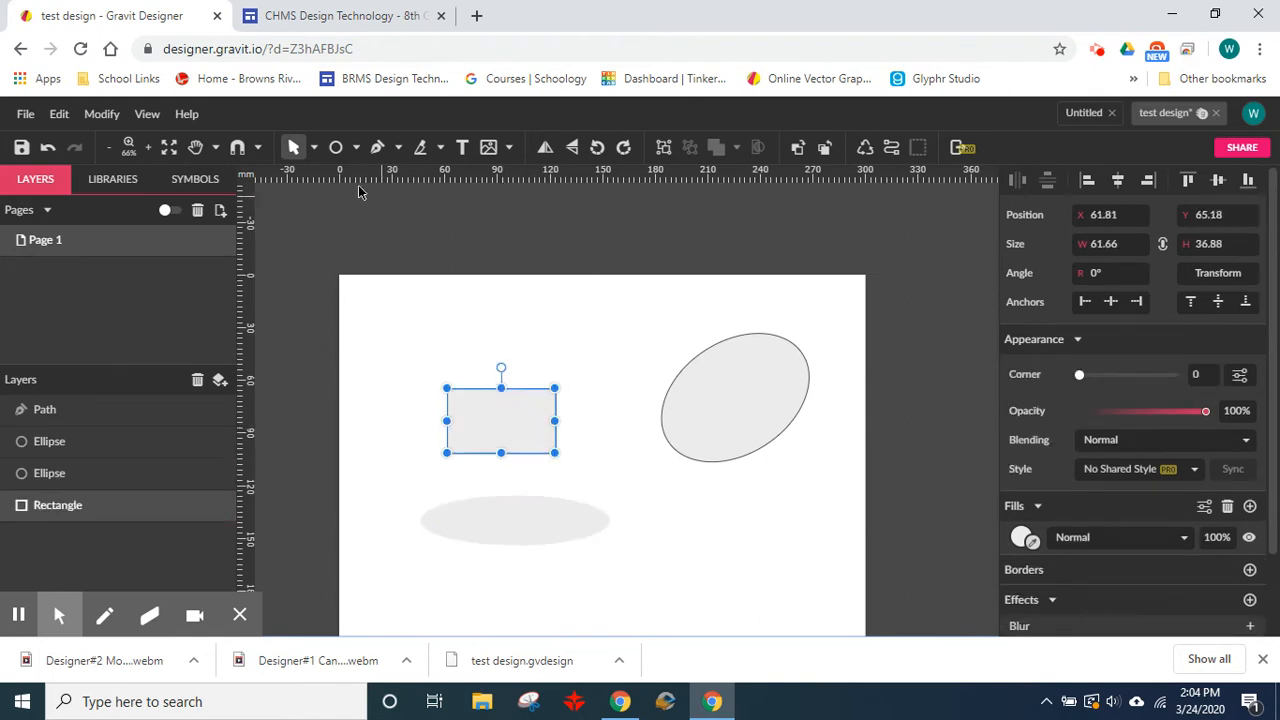
left_click(316, 148)
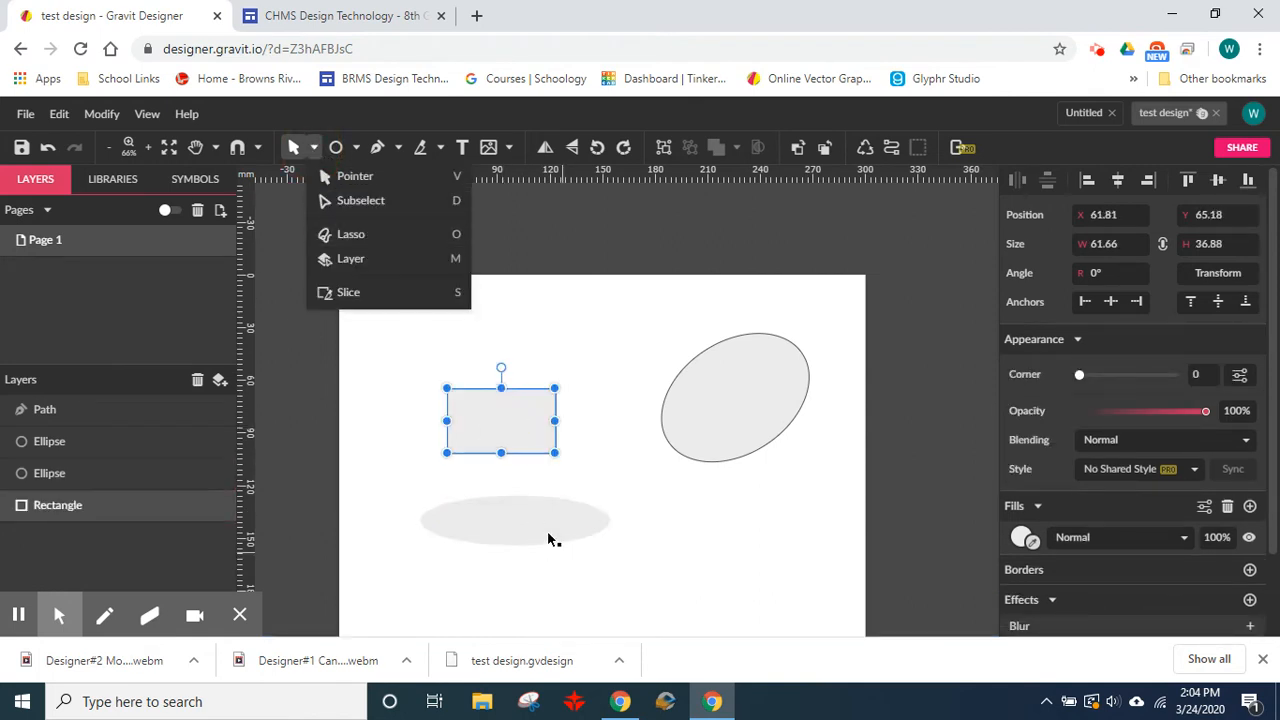
left_click(398, 207)
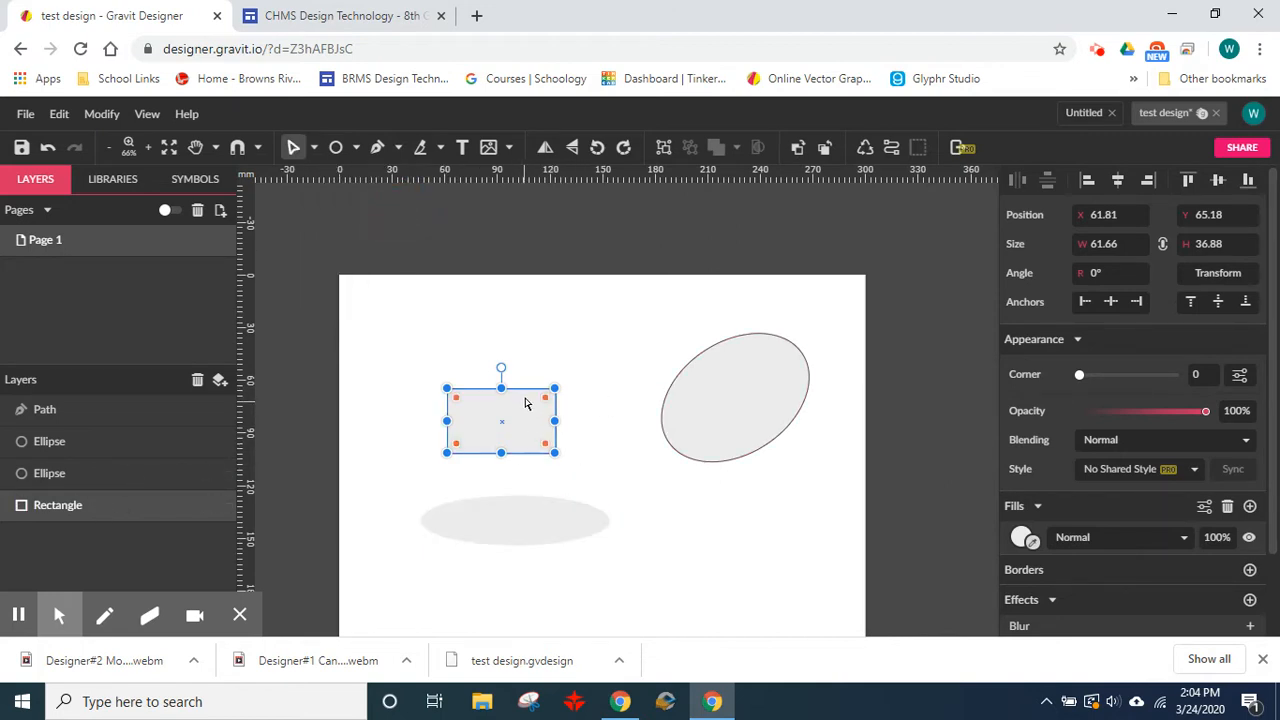
scroll(541, 428, "up", 2)
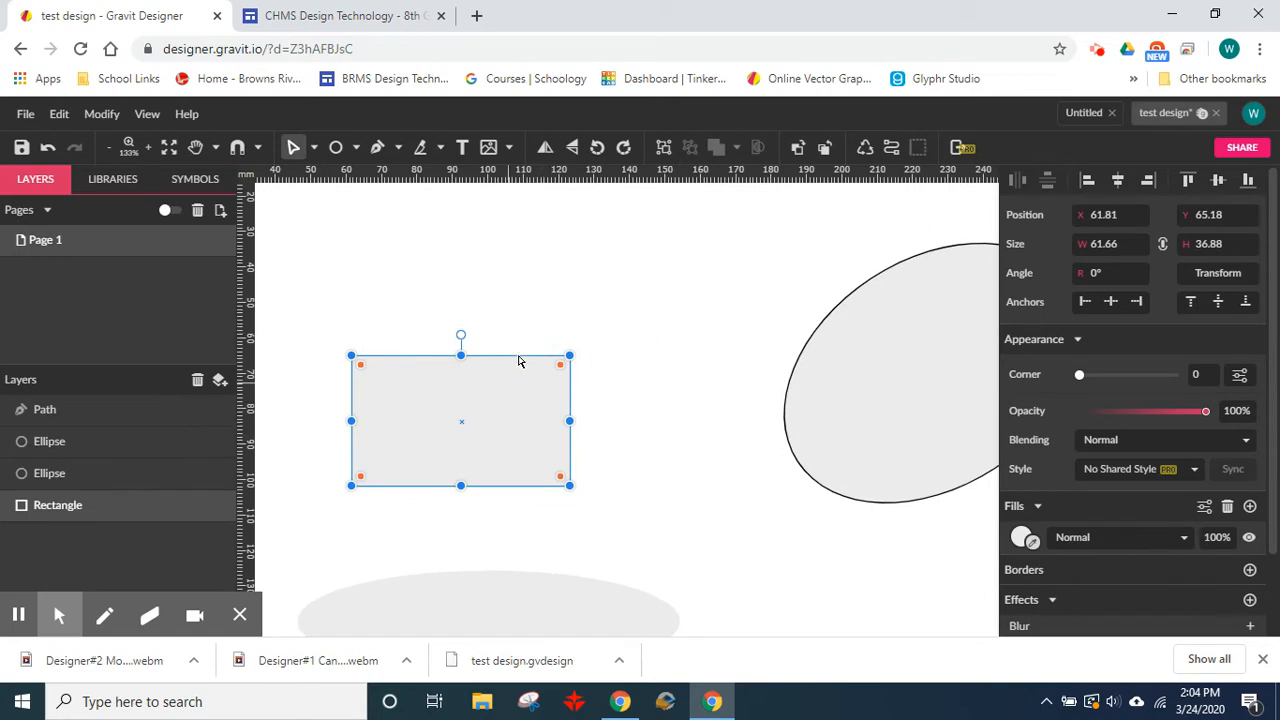
left_click_drag(558, 370, 540, 390)
left_click(590, 435)
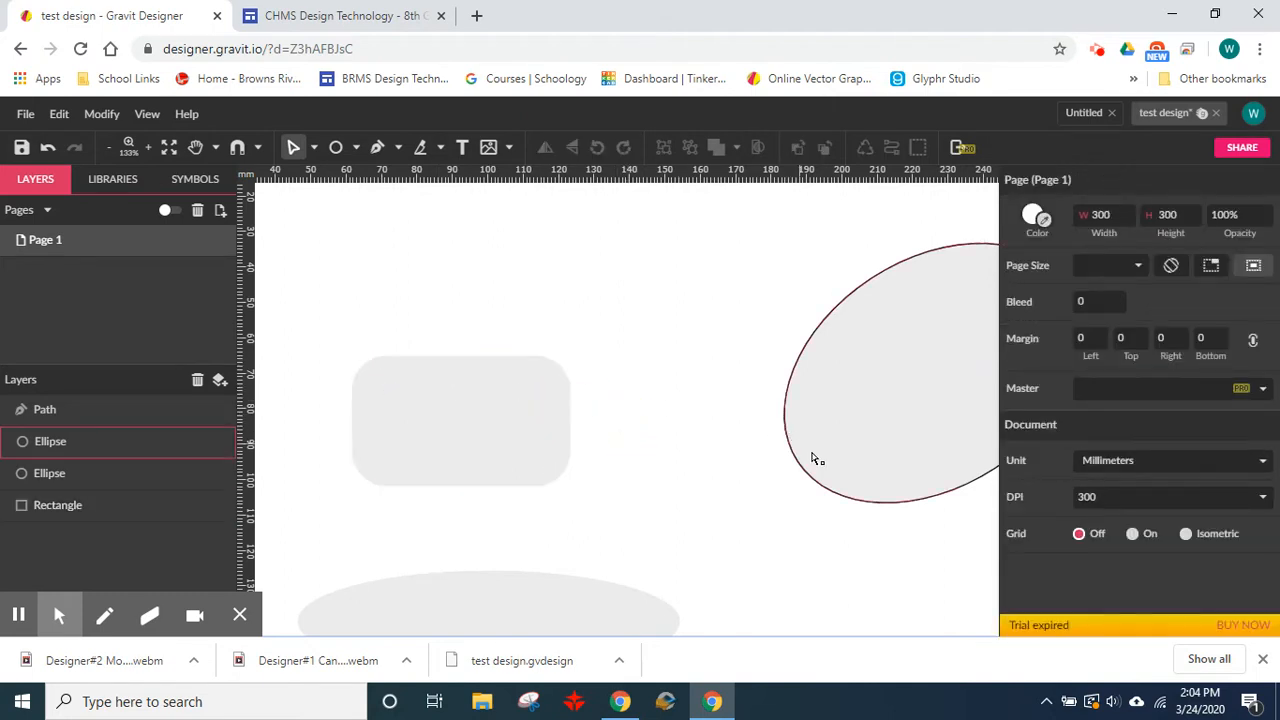
- Cut the flat lower ellipse into a pie shape with angles of about 229° and 120°
left_click(846, 463)
left_click_drag(817, 493, 833, 320)
left_click(614, 469)
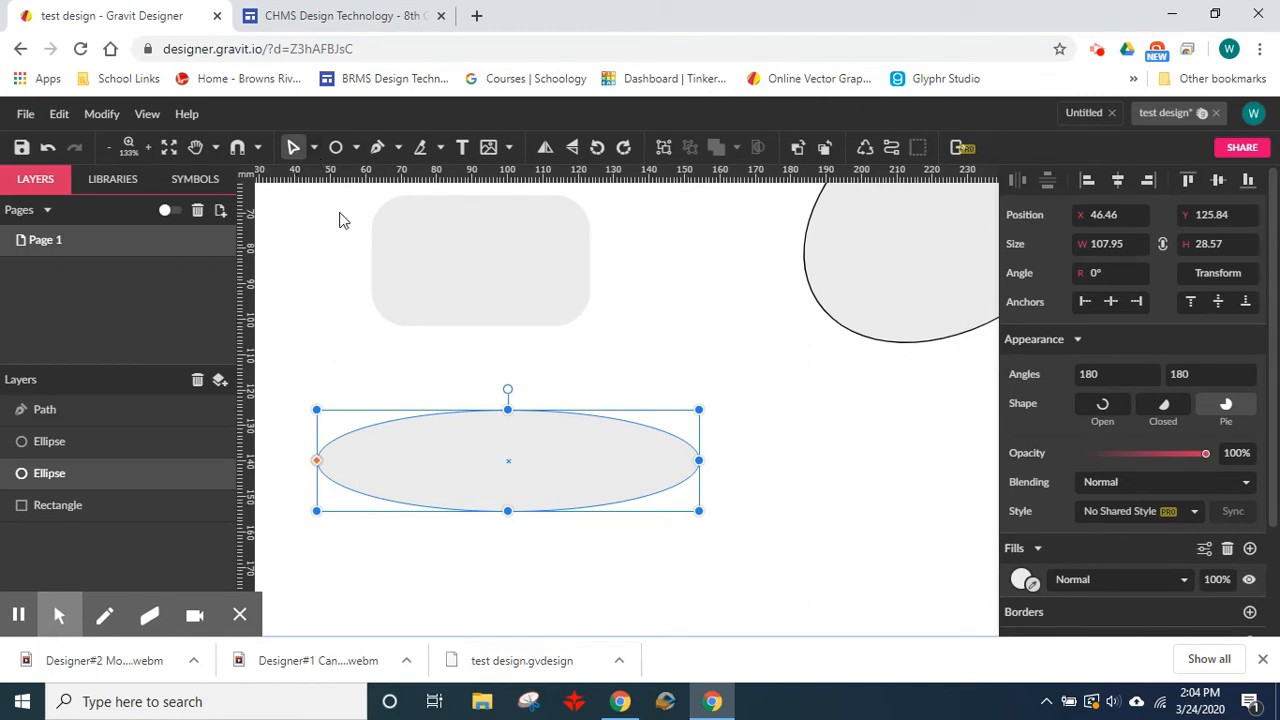
left_click_drag(318, 465, 383, 498)
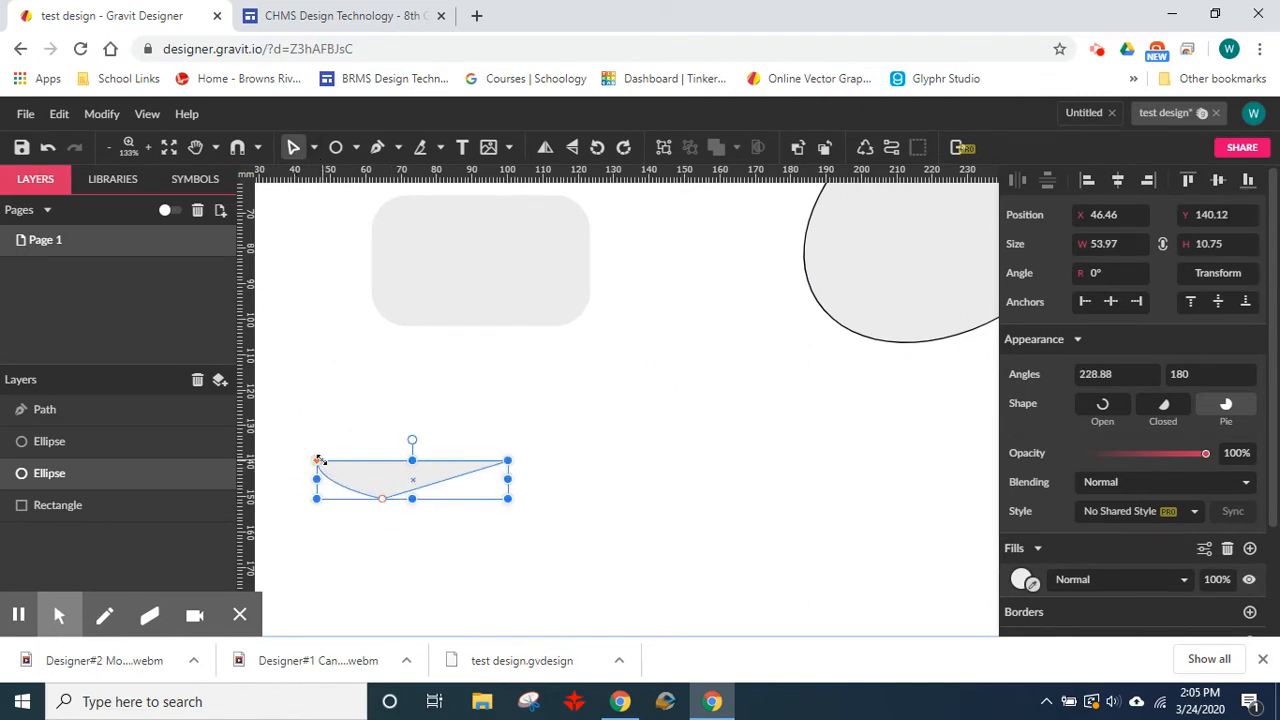
left_click_drag(317, 465, 463, 438)
left_click(657, 515)
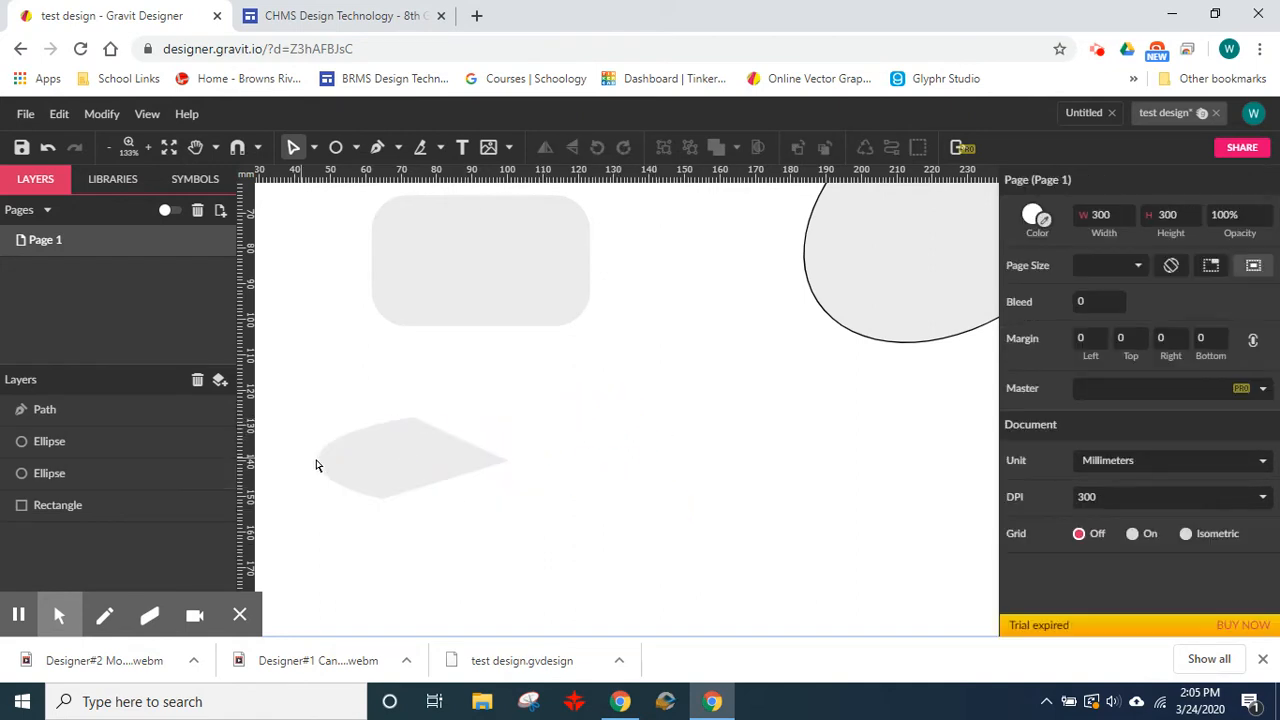
- Open the pie shape's first angle to about 71° so the ellipse has only a V-shaped notch along its upper edge
left_click(398, 465)
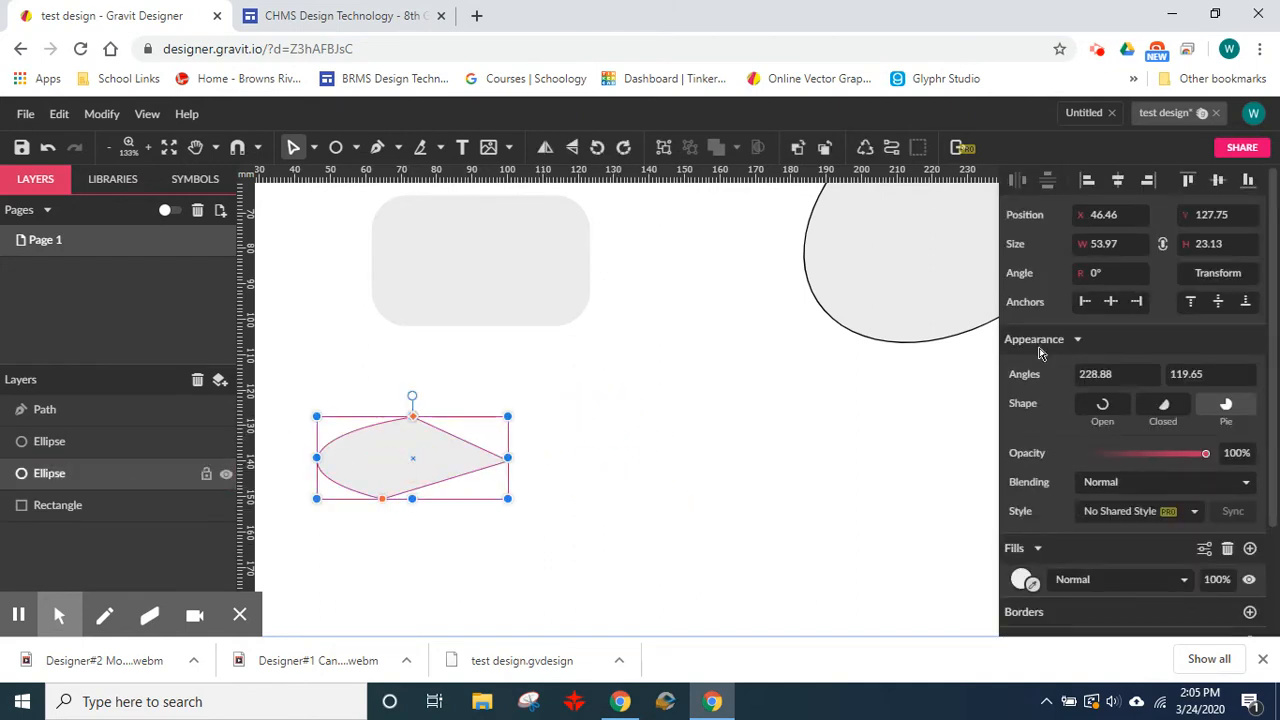
left_click_drag(387, 502, 548, 438)
left_click(791, 537)
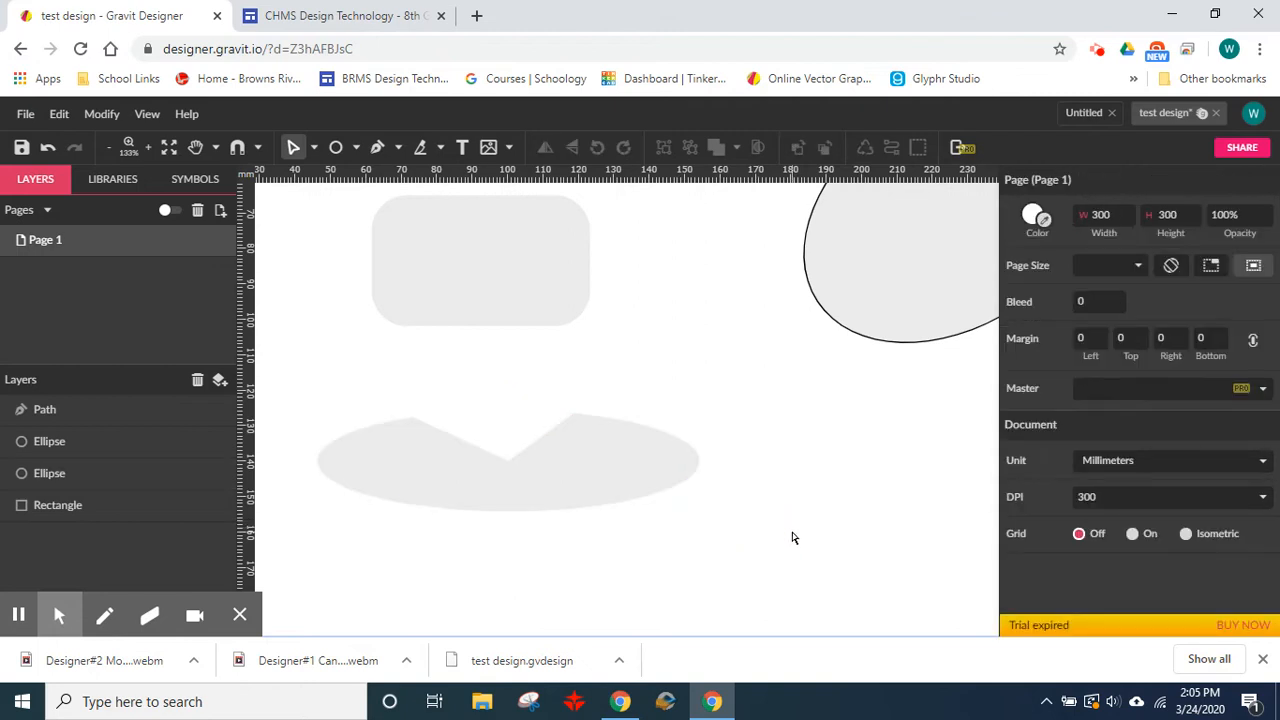
left_click(654, 489)
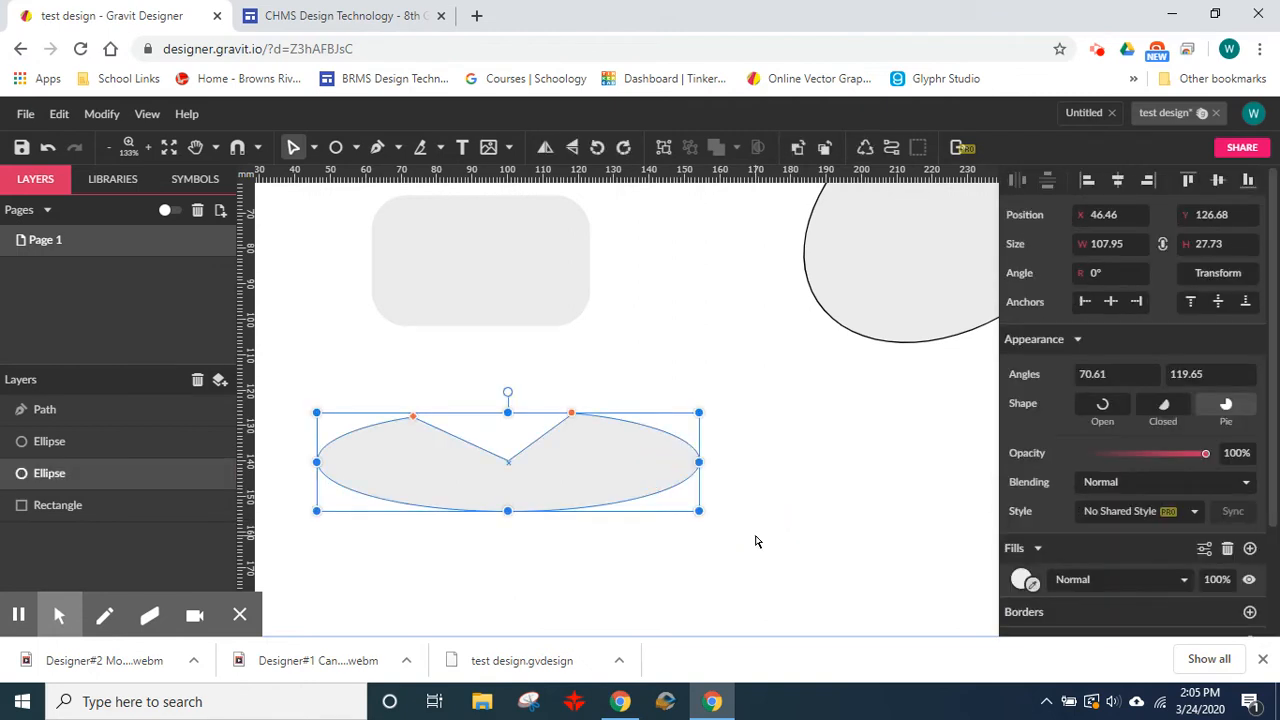
- Compare the appearance properties of the rounded rectangle, the outlined ellipse and the notched ellipse, including the opacity setting
left_click(503, 251)
left_click(894, 303)
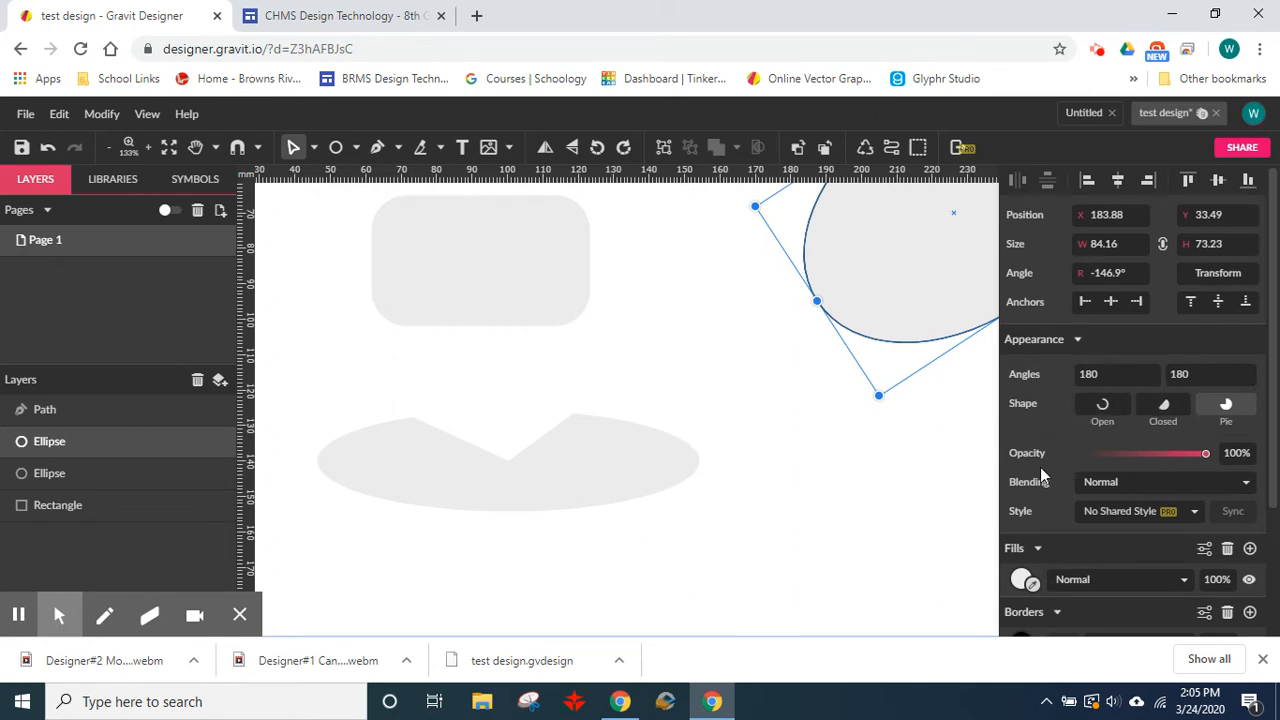
left_click_drag(843, 466, 814, 506)
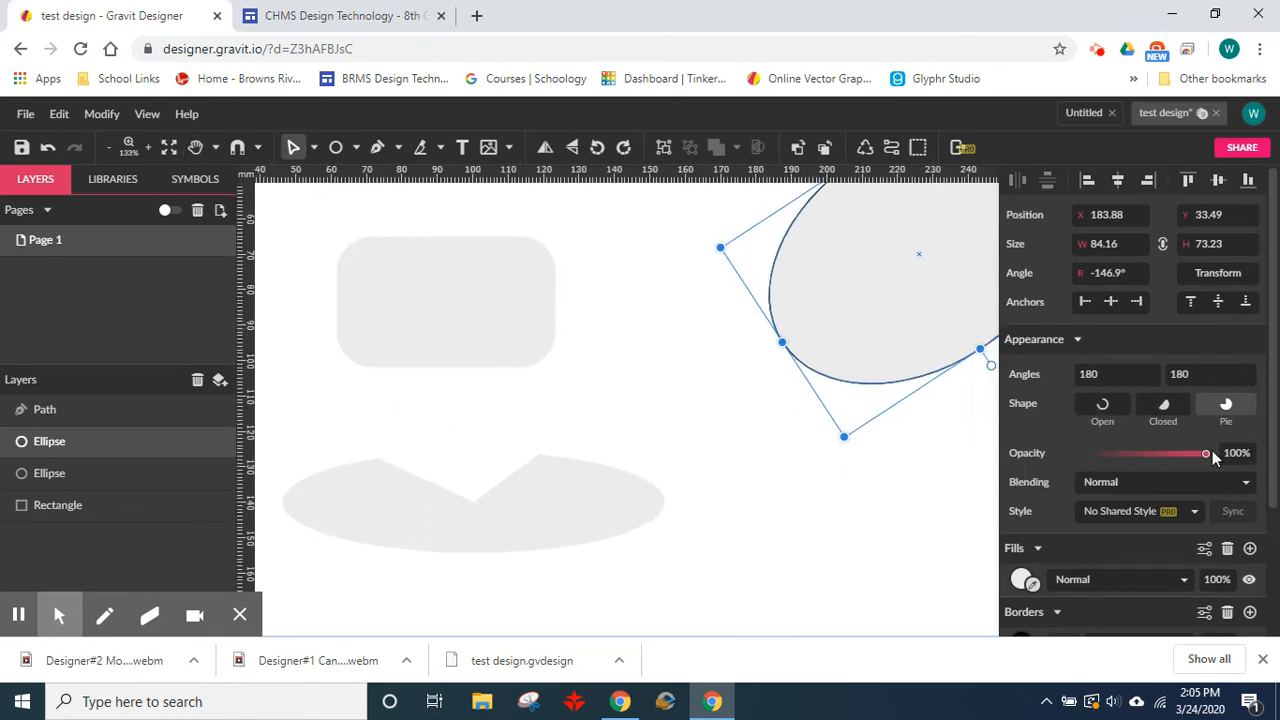
mouse_move(1206, 453)
left_mouse_down()
mouse_move(1111, 459)
mouse_move(1229, 455)
mouse_move(1190, 458)
left_mouse_up()
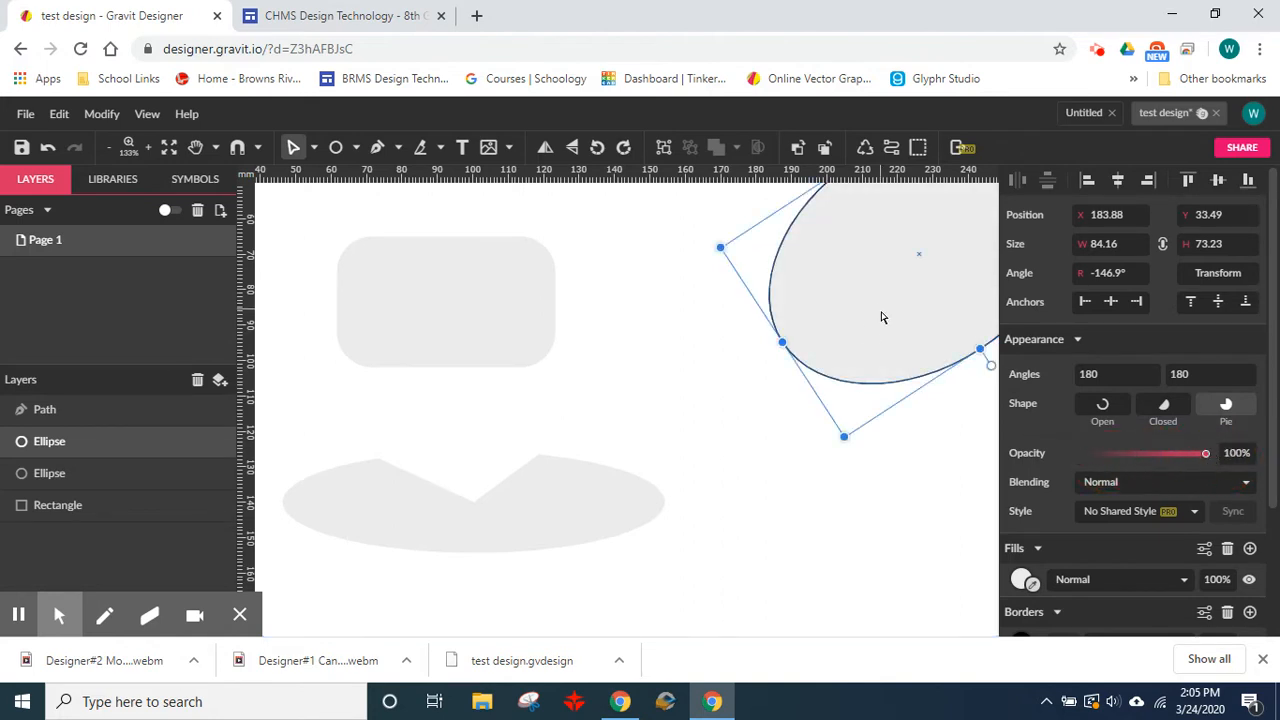
left_click(590, 480)
left_click(506, 351)
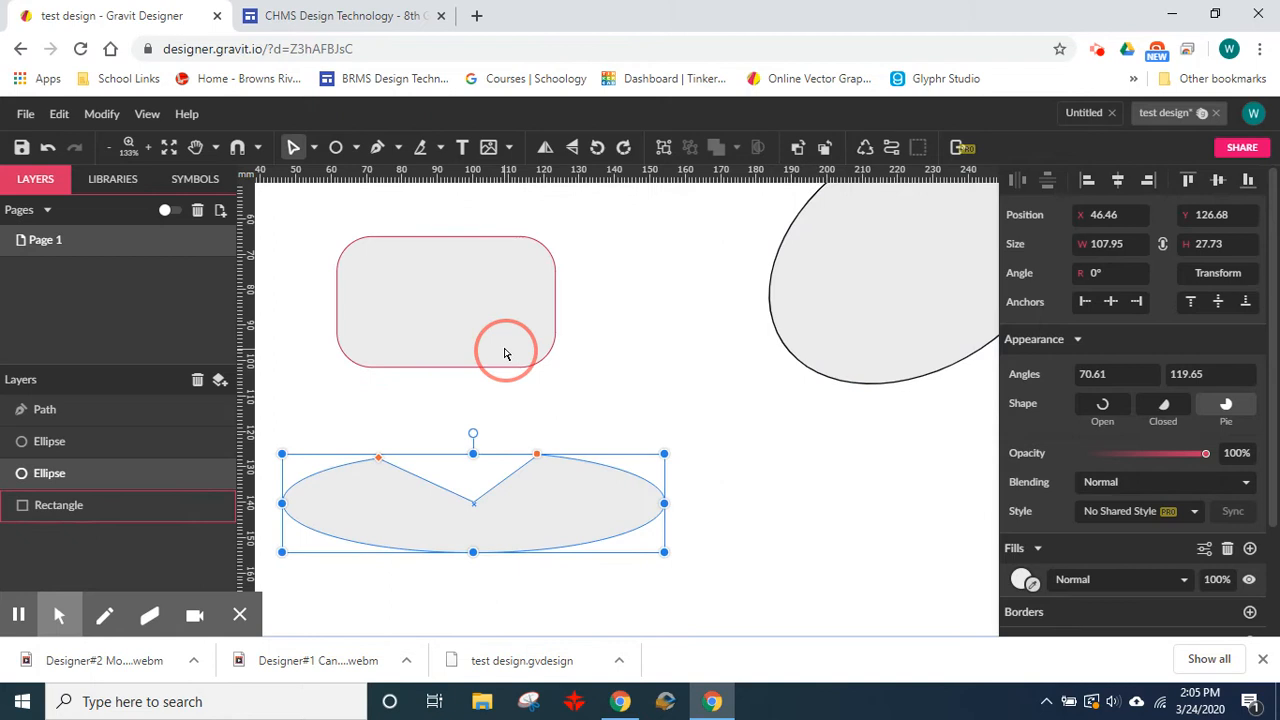
- Move the outlined ellipse down and closer to the rounded rectangle
left_click(940, 323)
scroll(1075, 523, "down", 3)
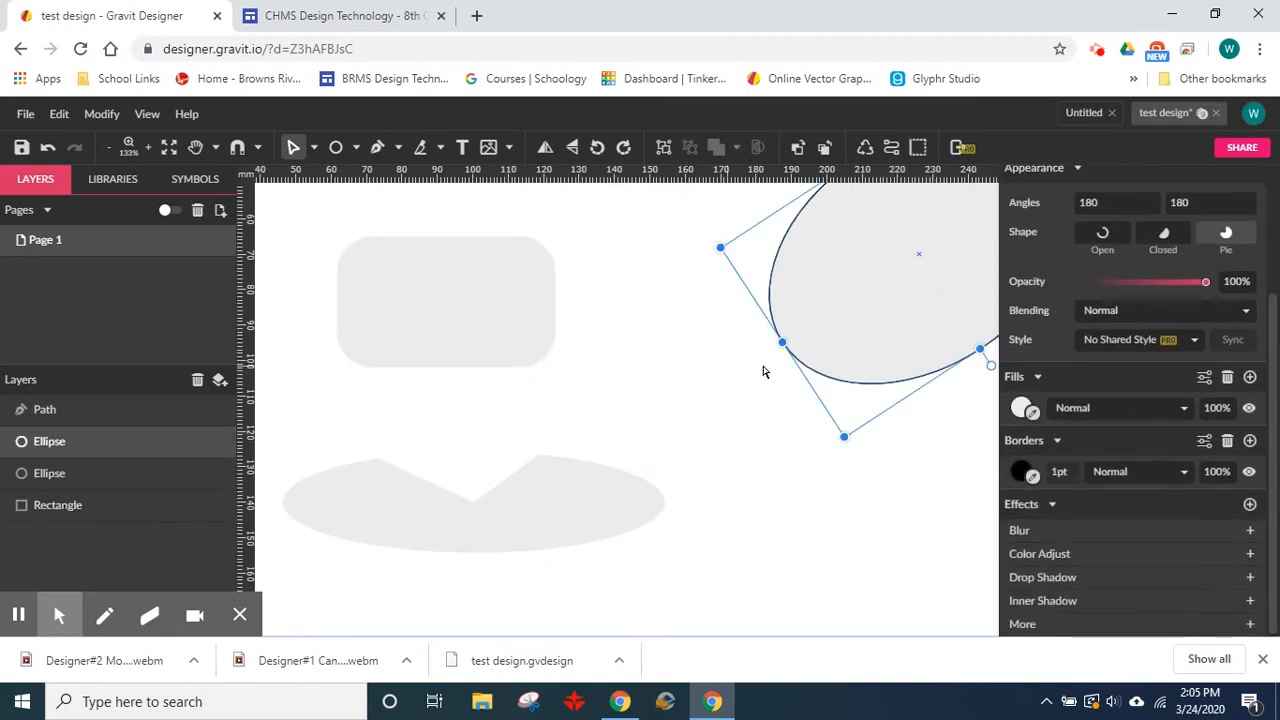
left_click_drag(842, 318, 718, 403)
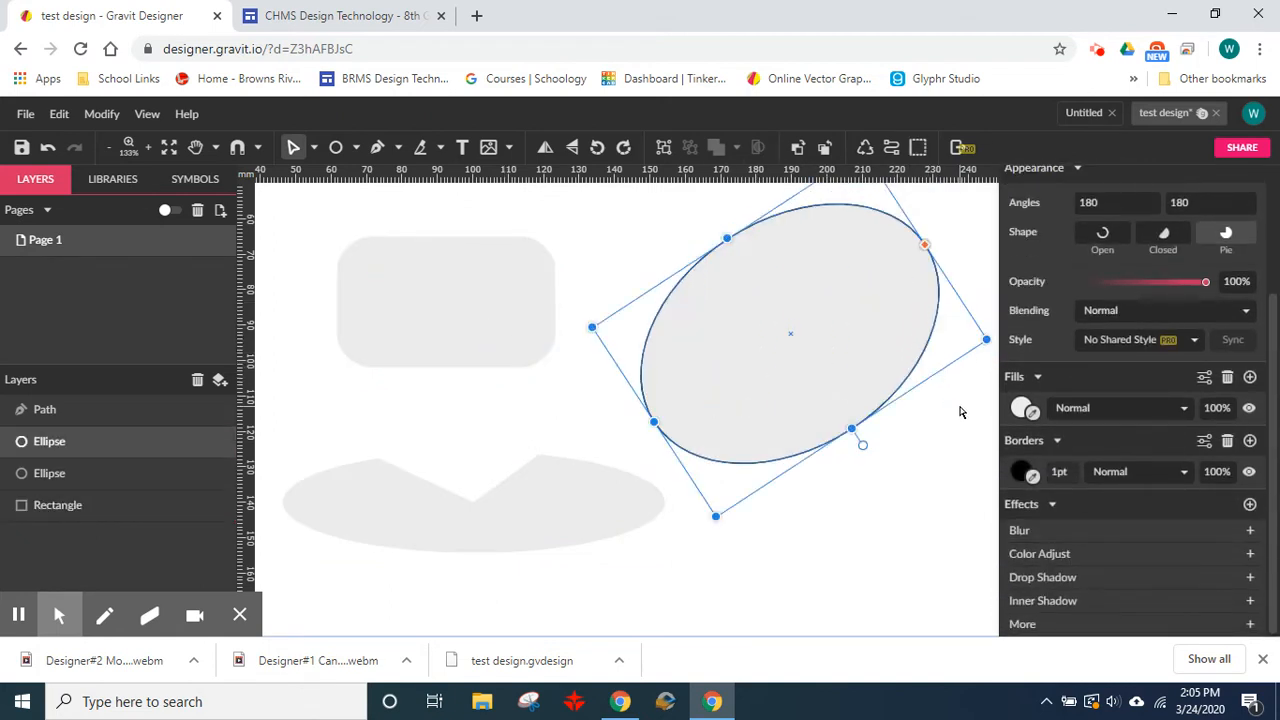
- Fill the outlined ellipse with orange, #FF9900
left_click(1021, 408)
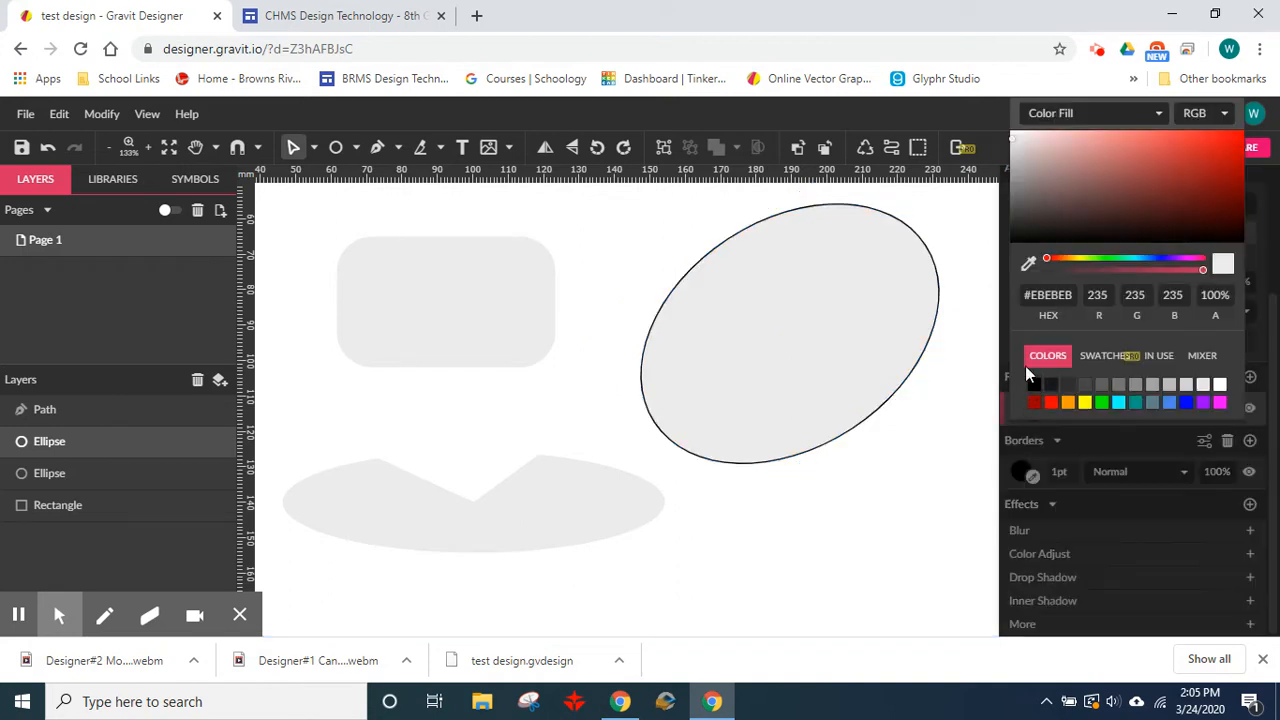
left_click(981, 425)
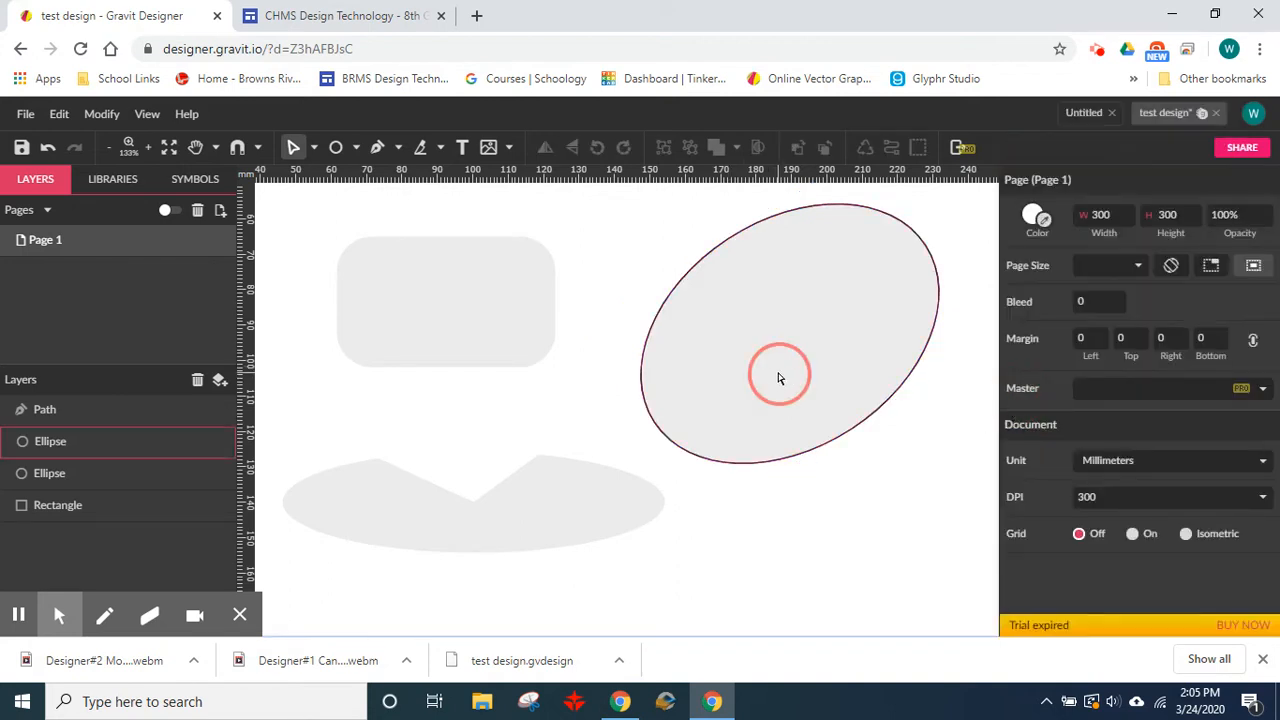
left_click(780, 378)
scroll(1043, 520, "down", 3)
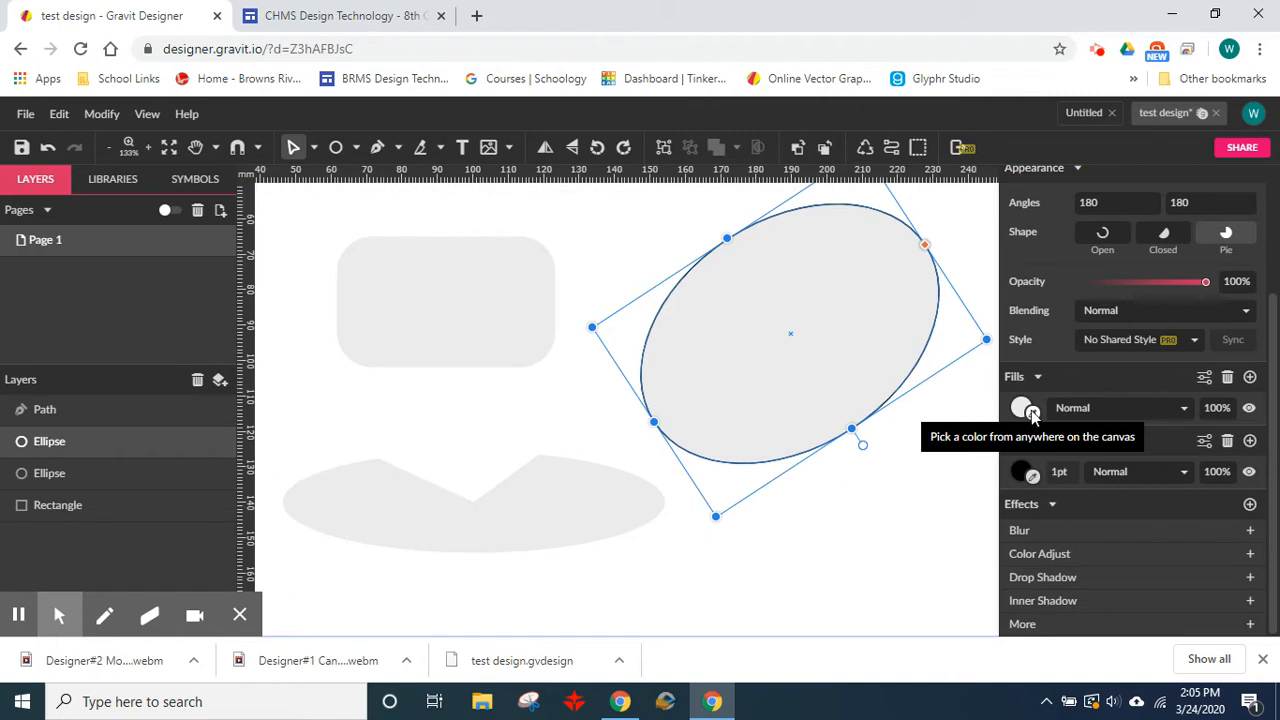
left_click(1019, 409)
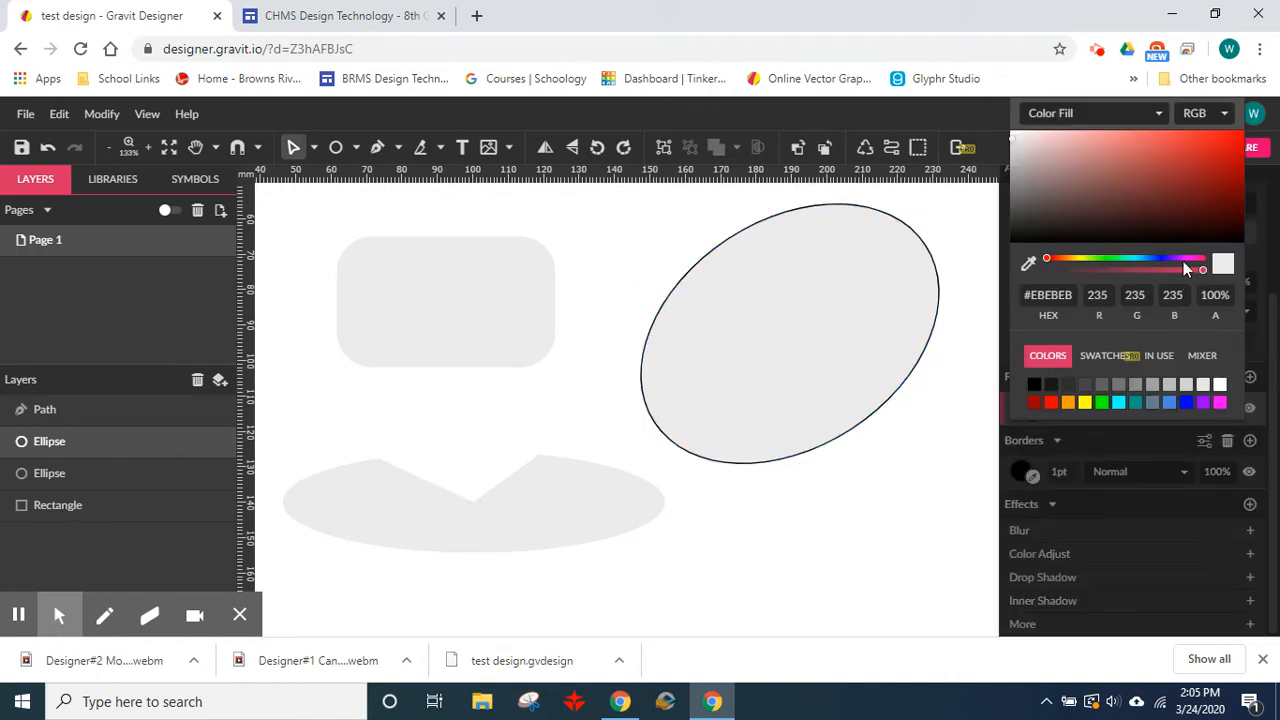
left_click_drag(1081, 265, 1140, 259)
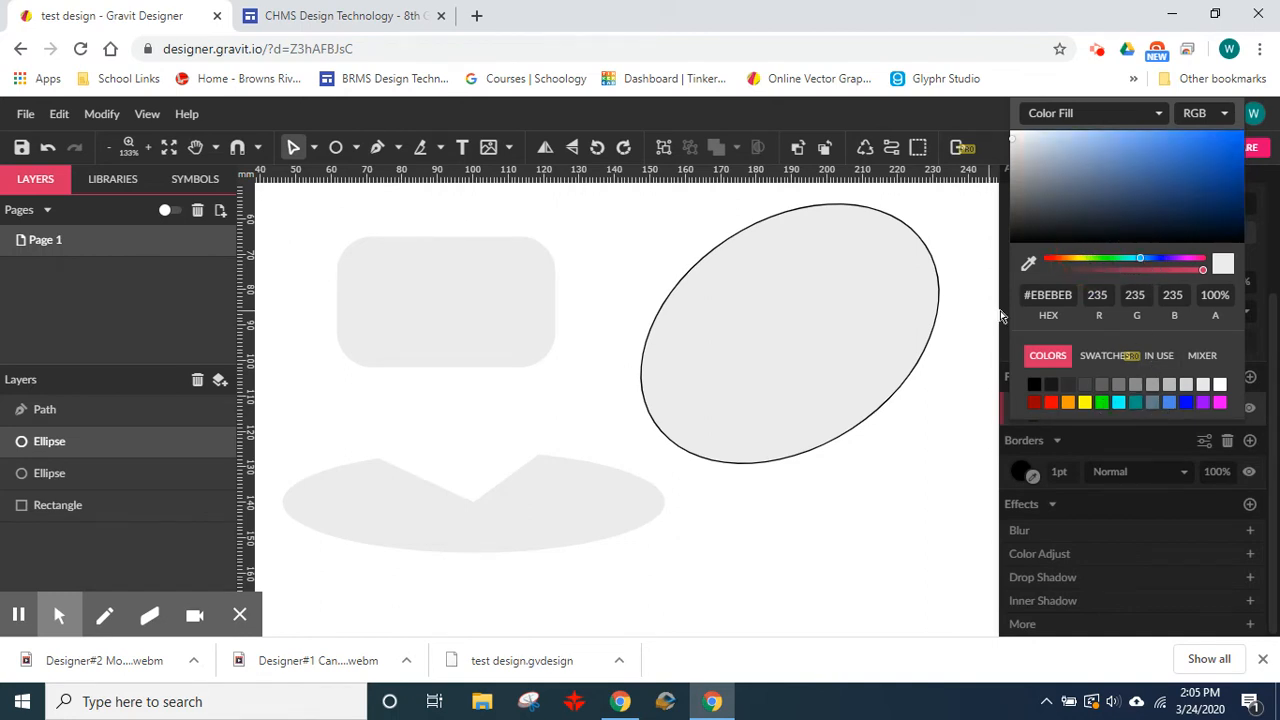
left_click(1068, 405)
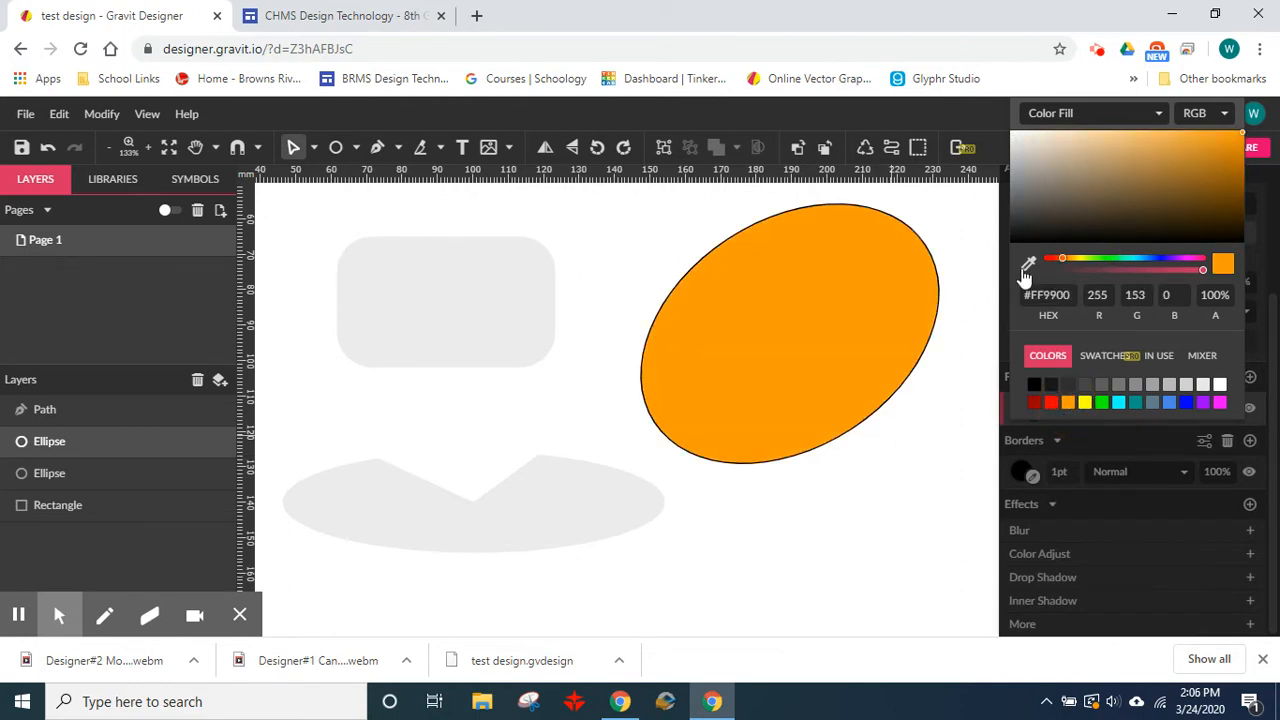
- Tone the ellipse's fill down to a muted tan, #C3A475, and show the colour mixer's tints, shades and tones
left_click(1226, 151)
left_click(1151, 159)
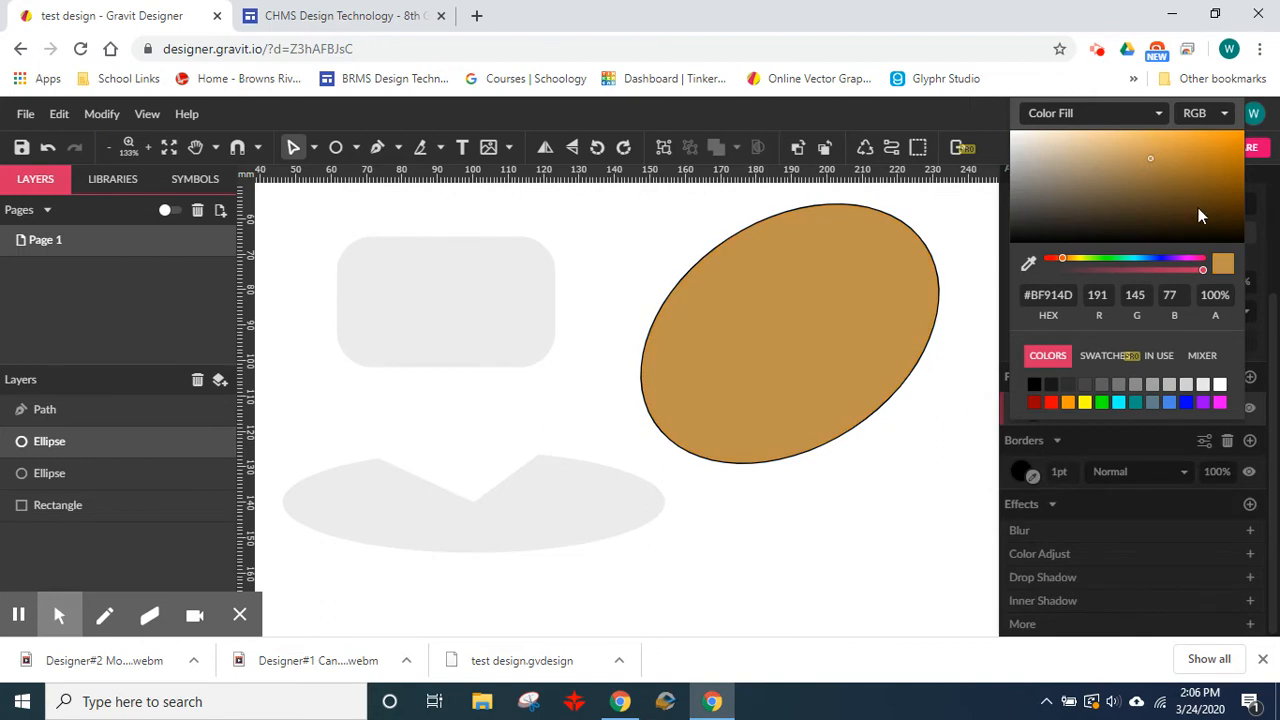
left_click(1197, 207)
left_click(1105, 157)
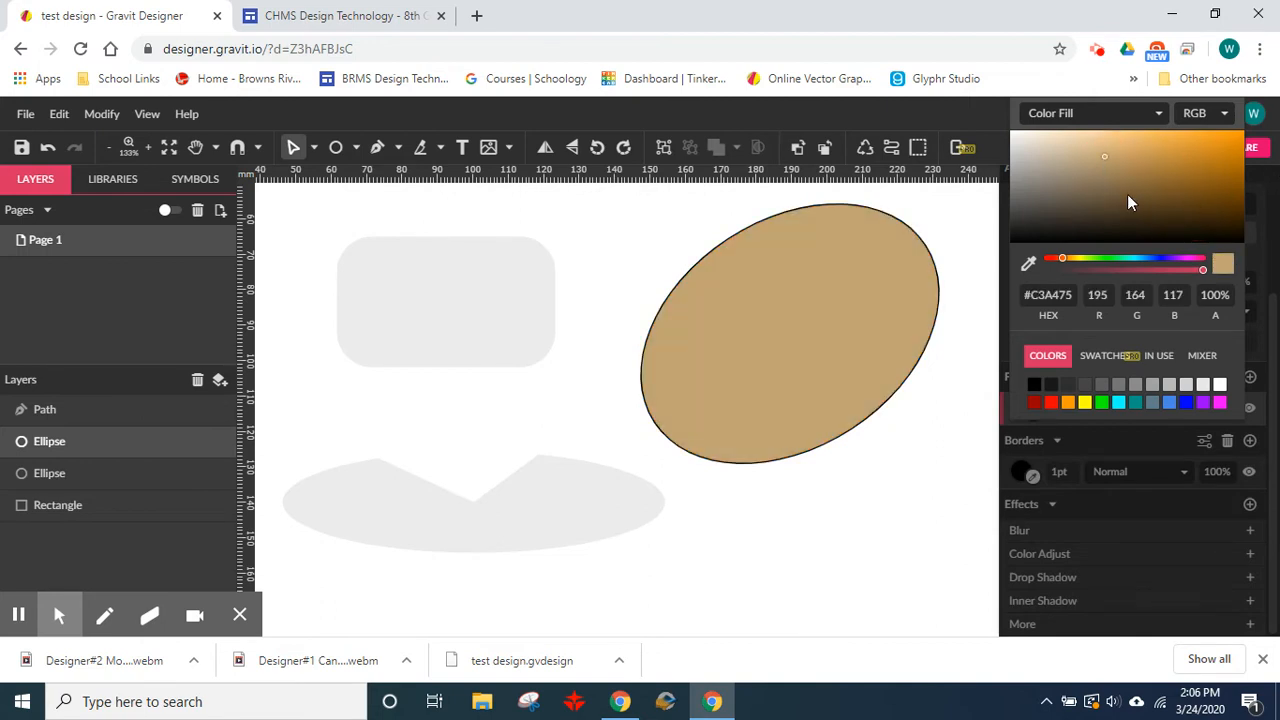
left_click(1208, 362)
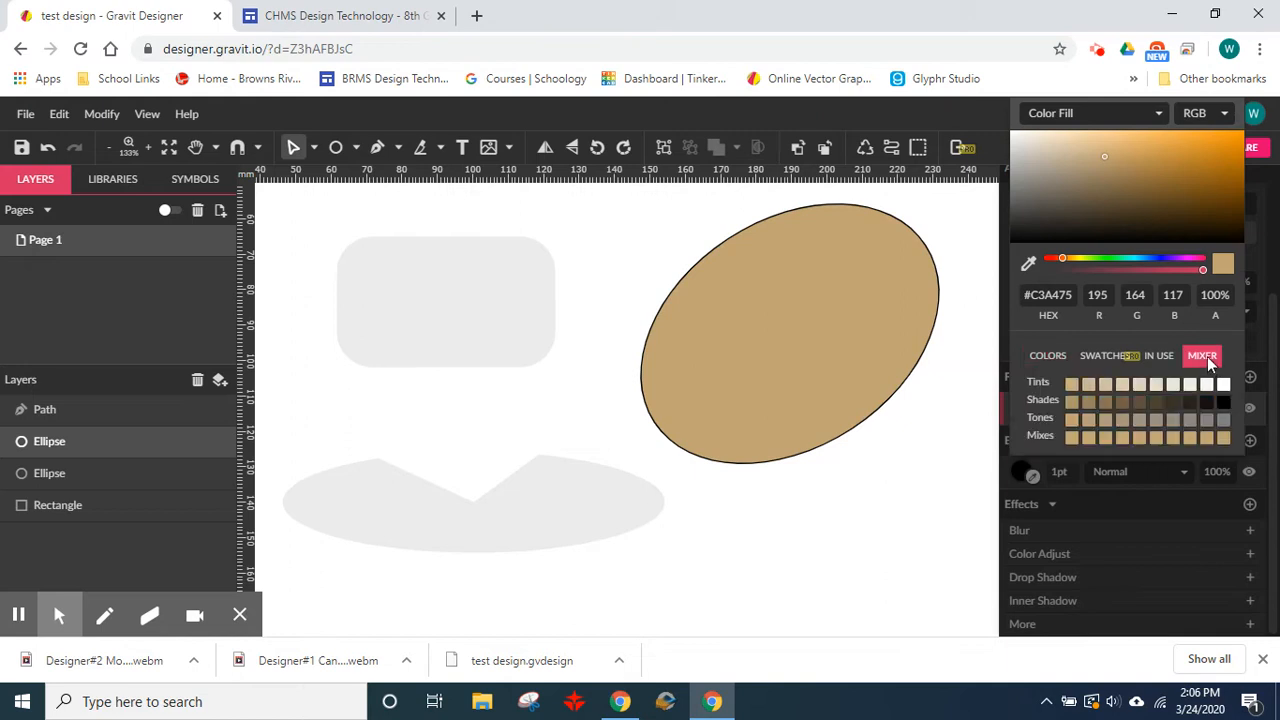
- Review the colours in use and try to apply a lighter mixer tint to the tan ellipse's fill
left_click(1160, 357)
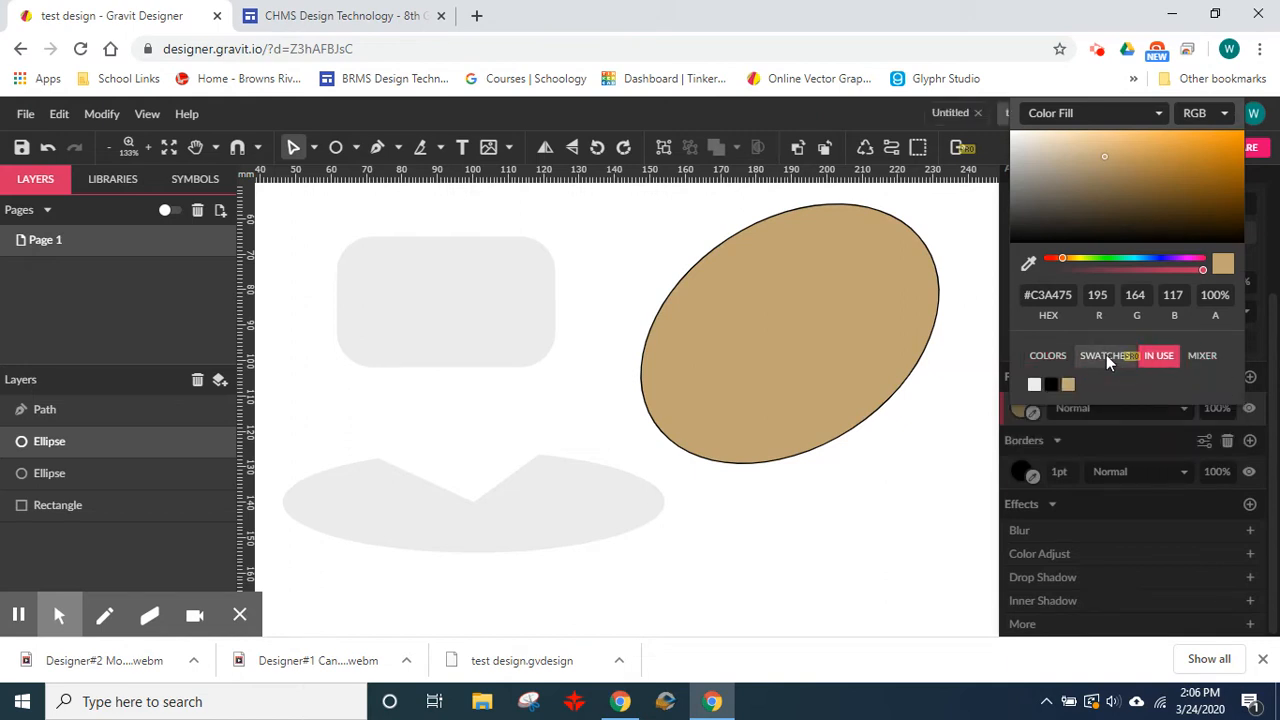
left_click(1204, 358)
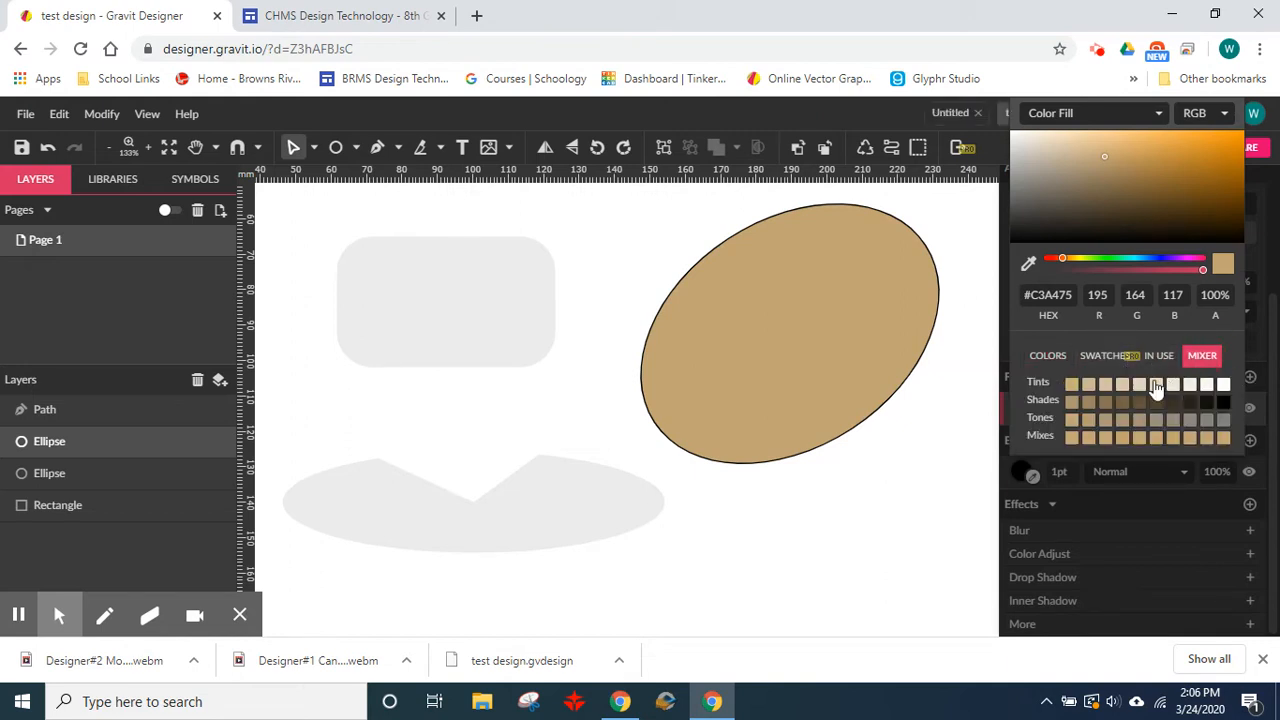
left_click(1140, 385)
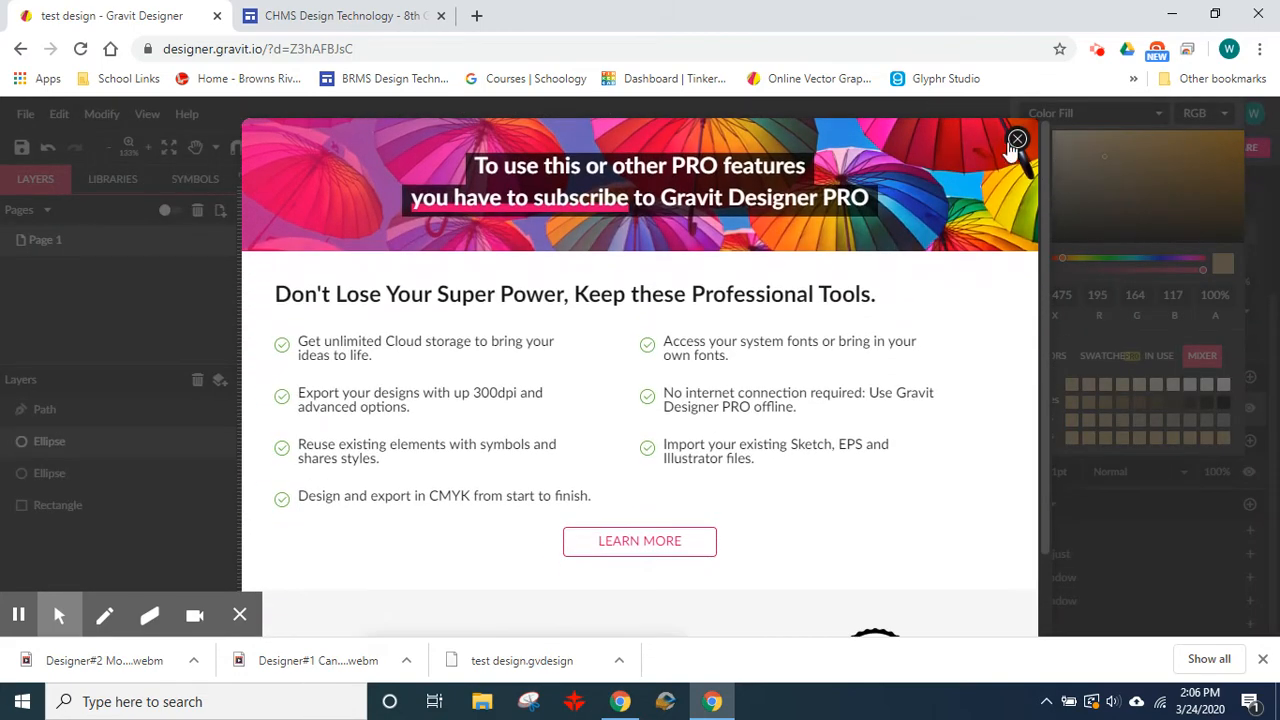
left_click(1015, 140)
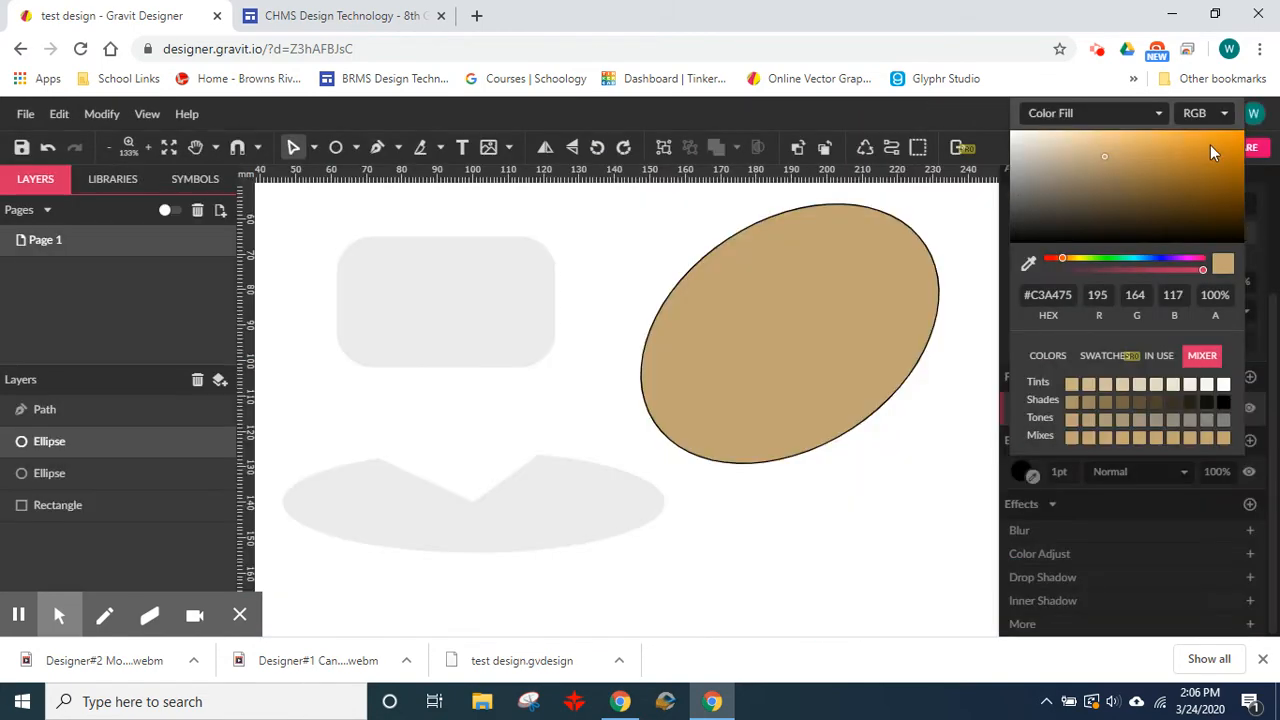
- Recolour the tan ellipse with a dark orange fill, #D98810, and move it slightly down toward the notched ellipse
left_click(1210, 138)
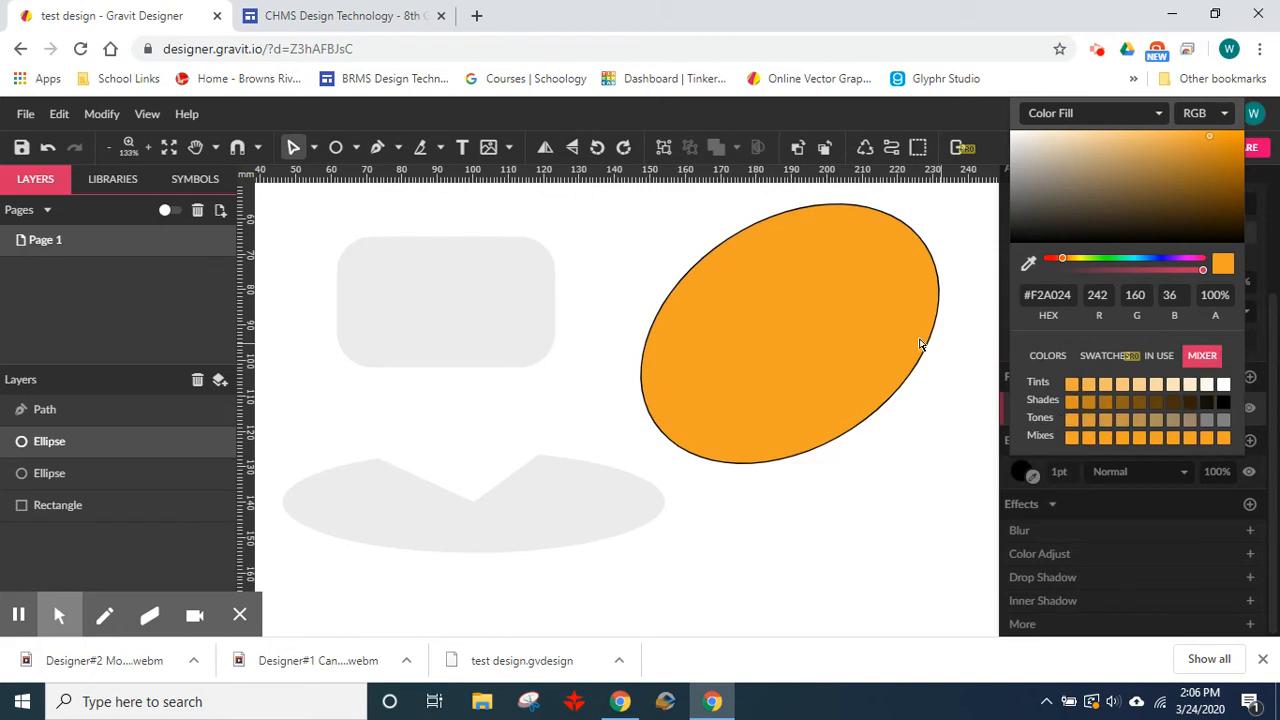
left_click(1228, 147)
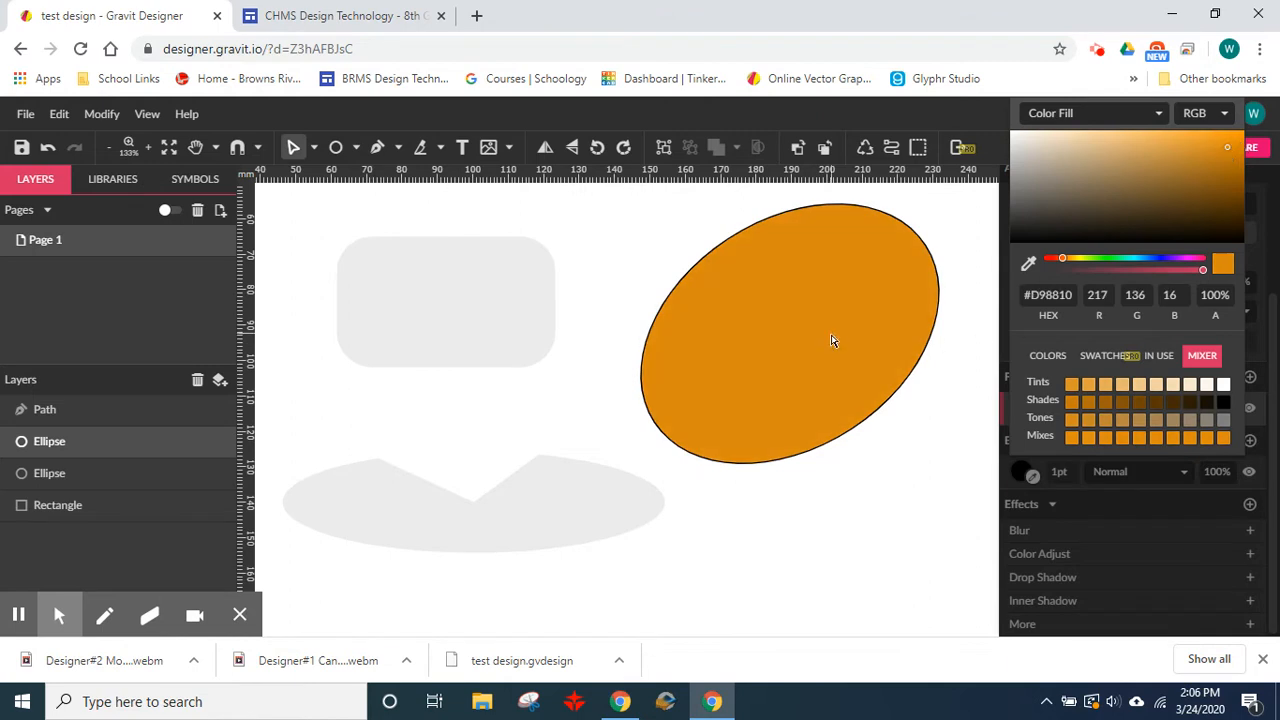
left_click_drag(831, 341, 871, 358)
- Compare the border settings of the notched and orange ellipses, and move the orange ellipse right, away from the notched one
left_click(545, 514)
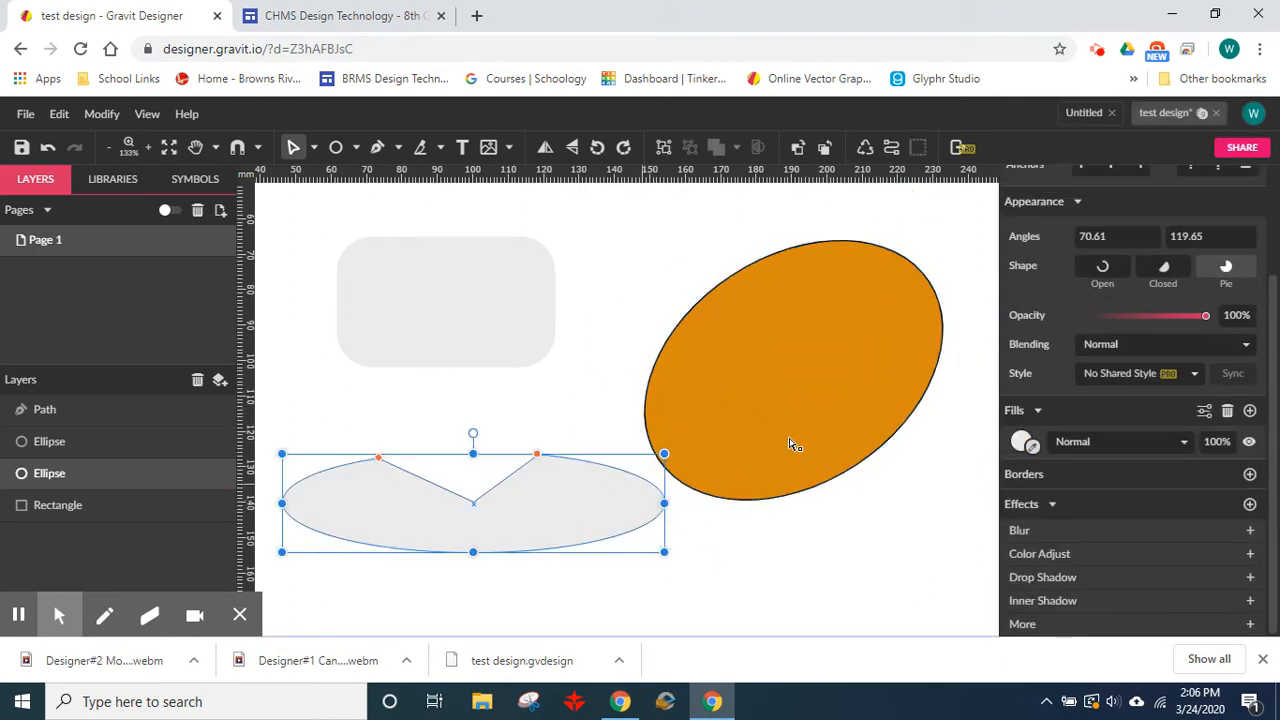
left_click(860, 365)
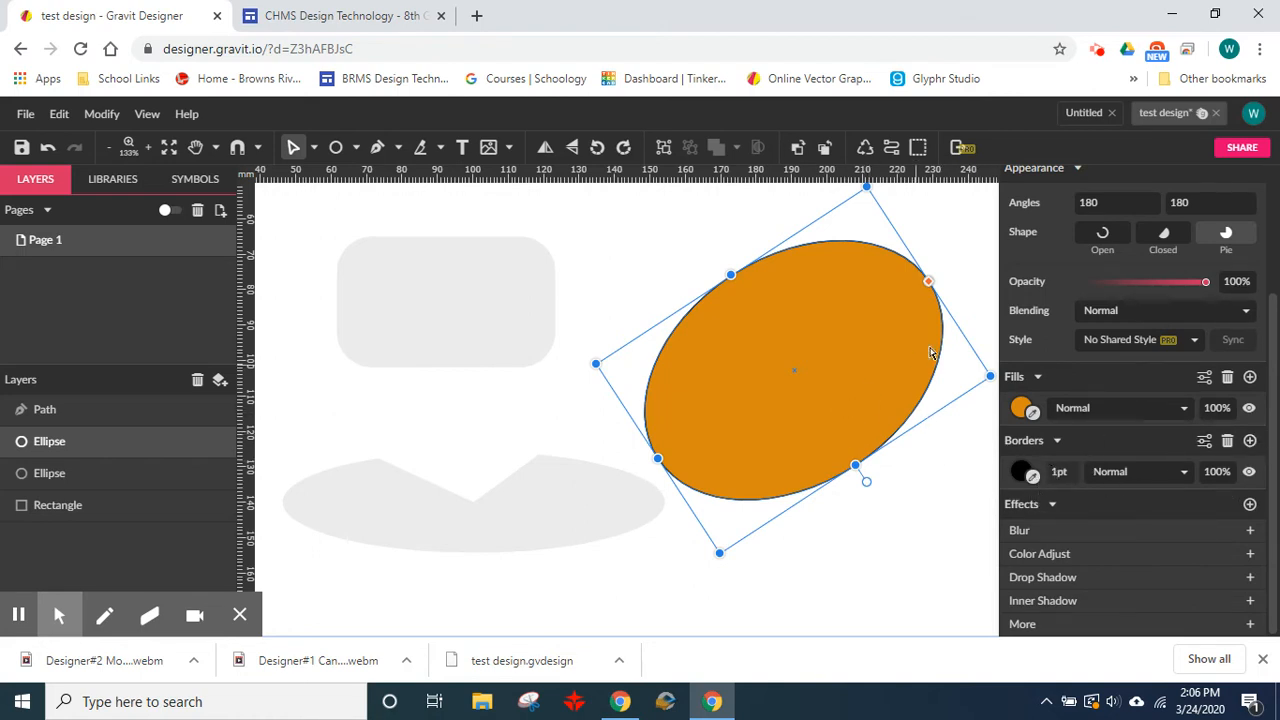
left_click(1066, 473)
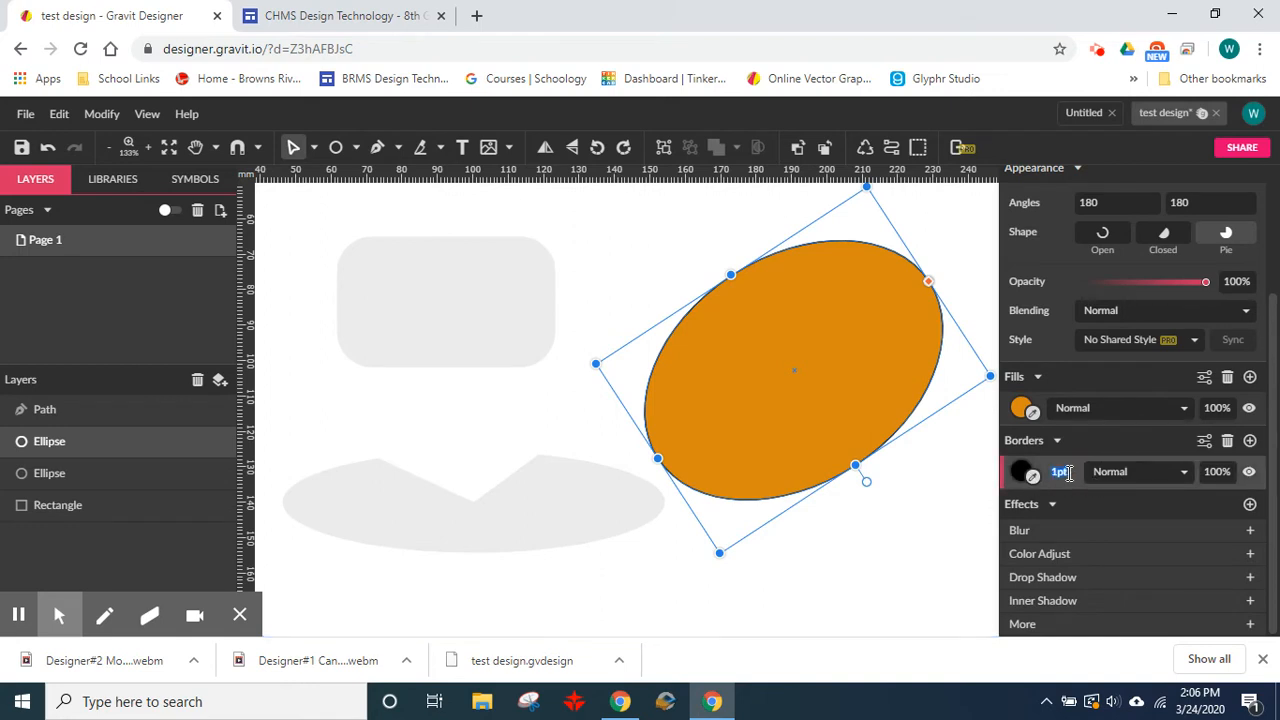
left_click_drag(808, 400, 763, 436)
left_click_drag(840, 415, 955, 365)
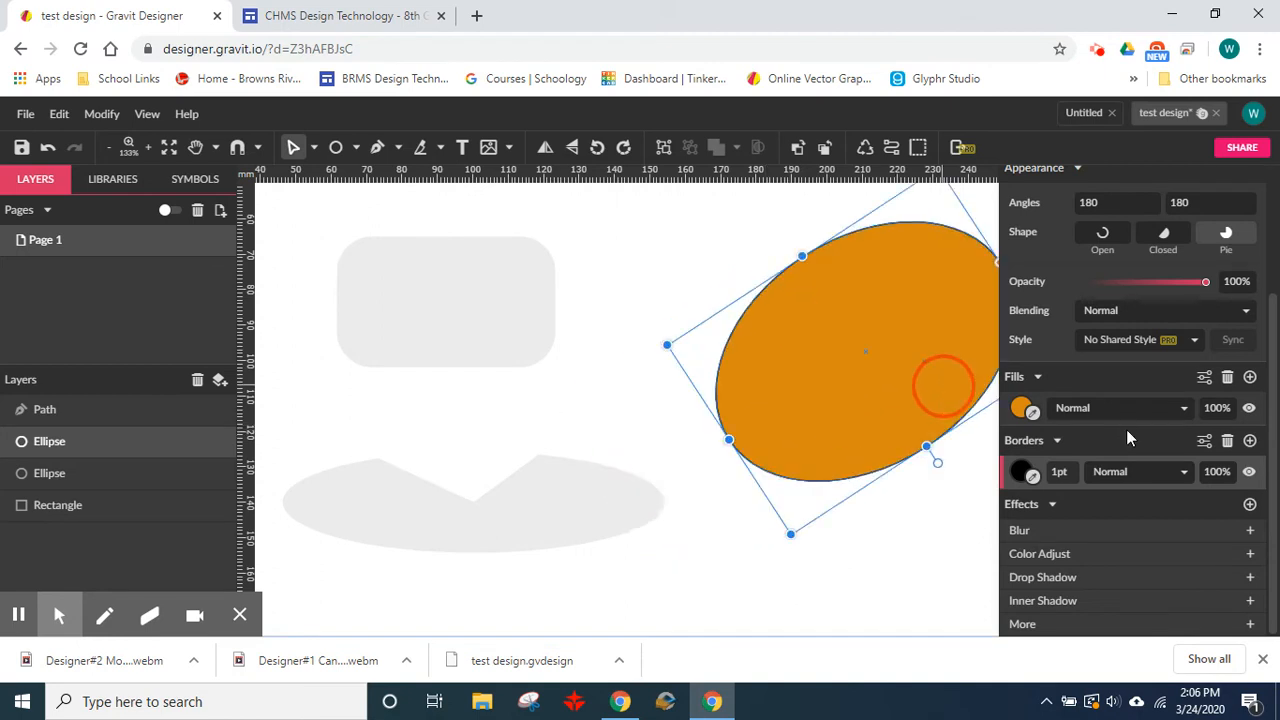
- Set the orange ellipse's border width to 10 pt and move the ellipse back left until it overlaps the notched ellipse
left_click(1062, 472)
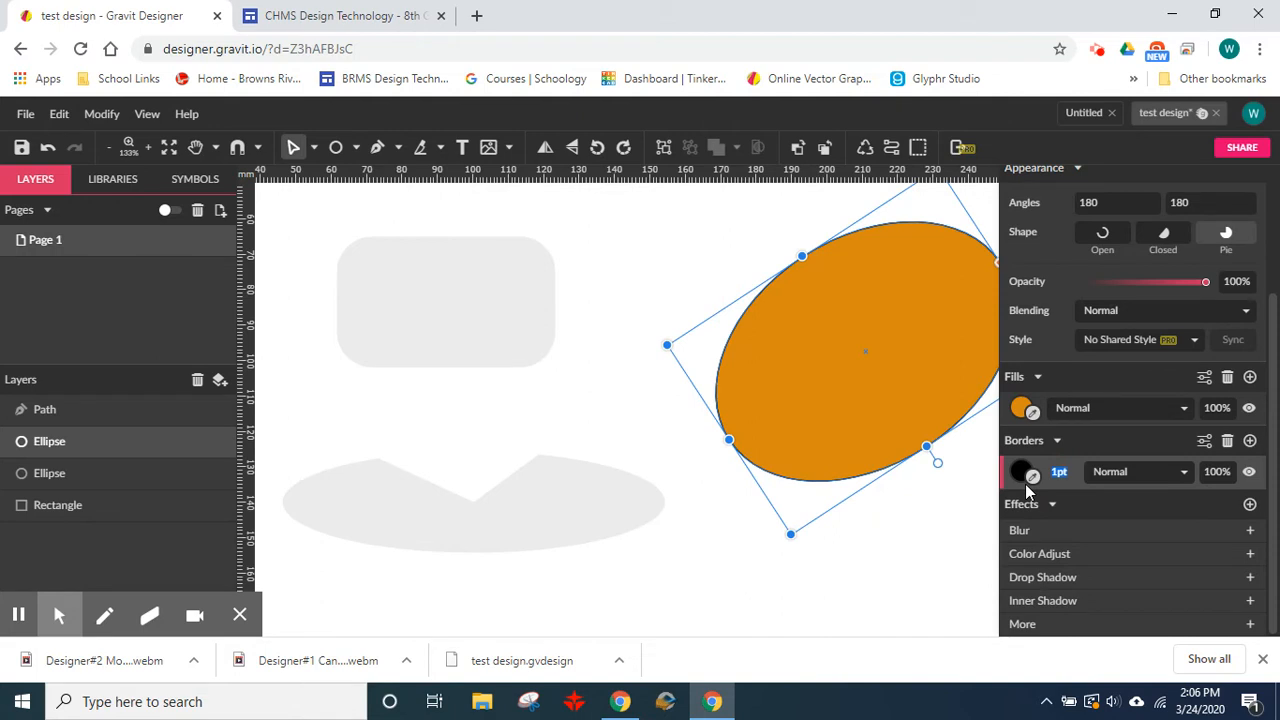
type("10")
key("Return")
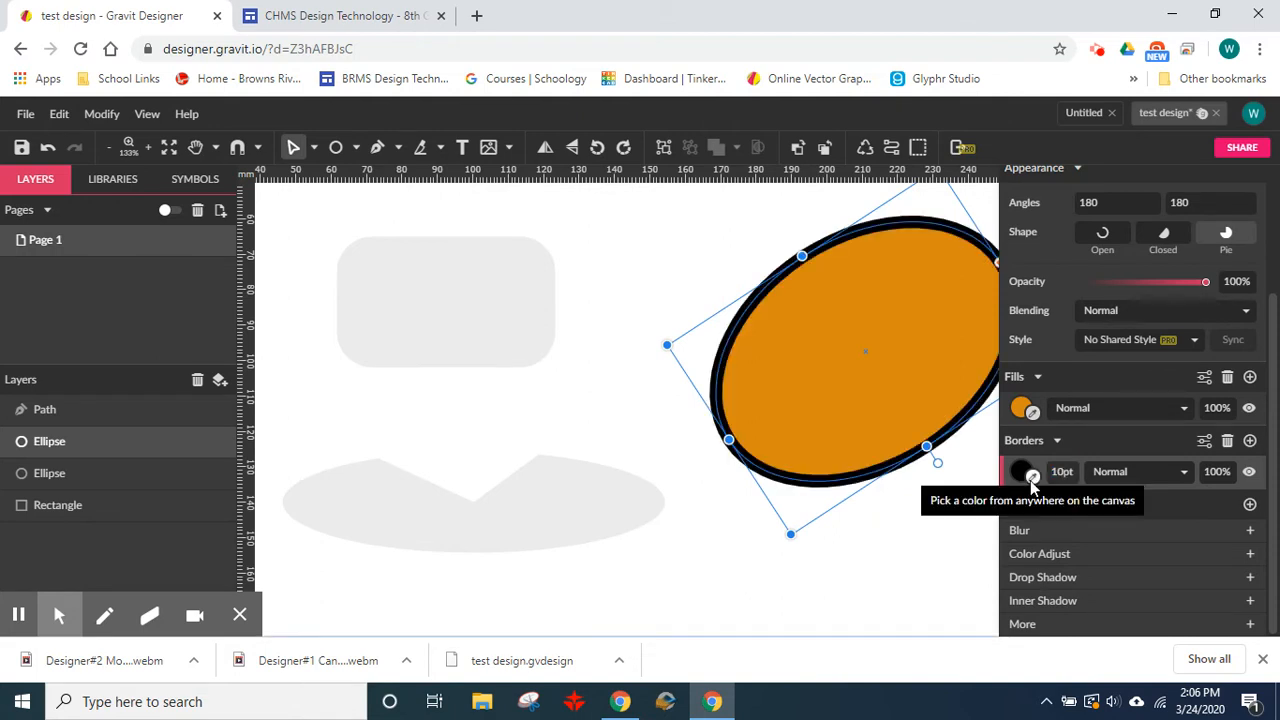
left_click_drag(926, 334, 820, 371)
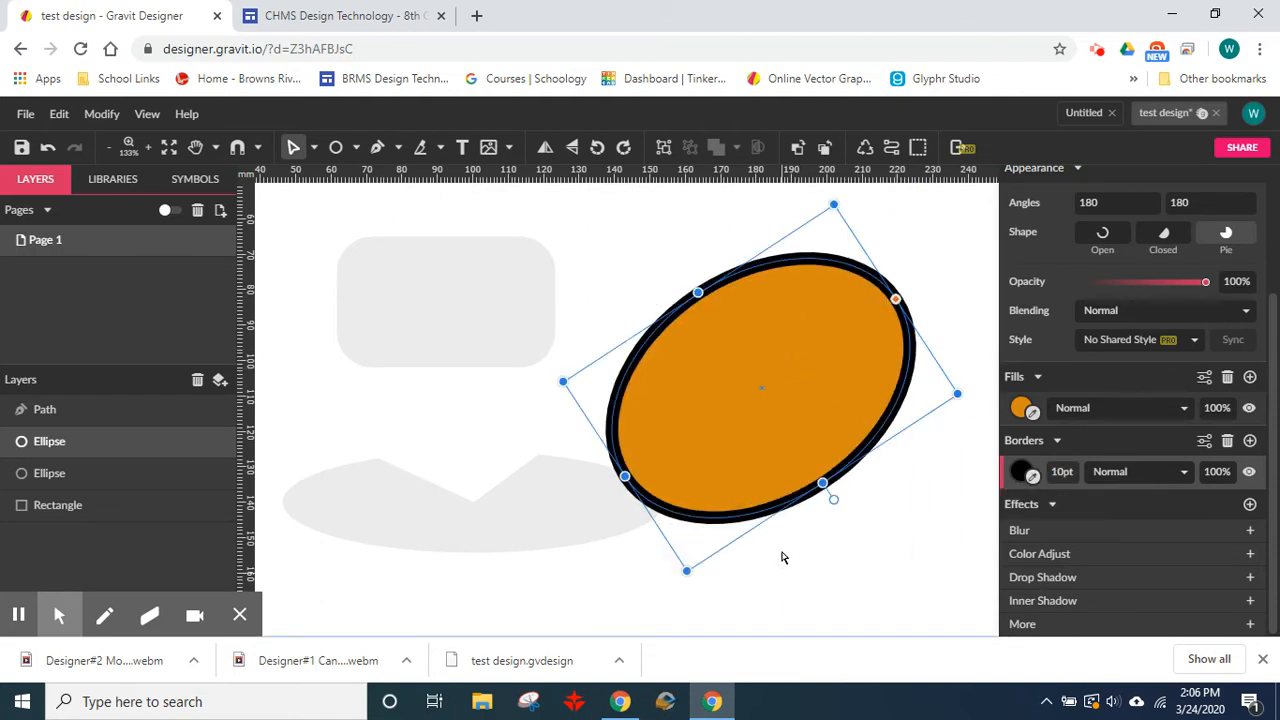
left_click_drag(771, 466, 758, 475)
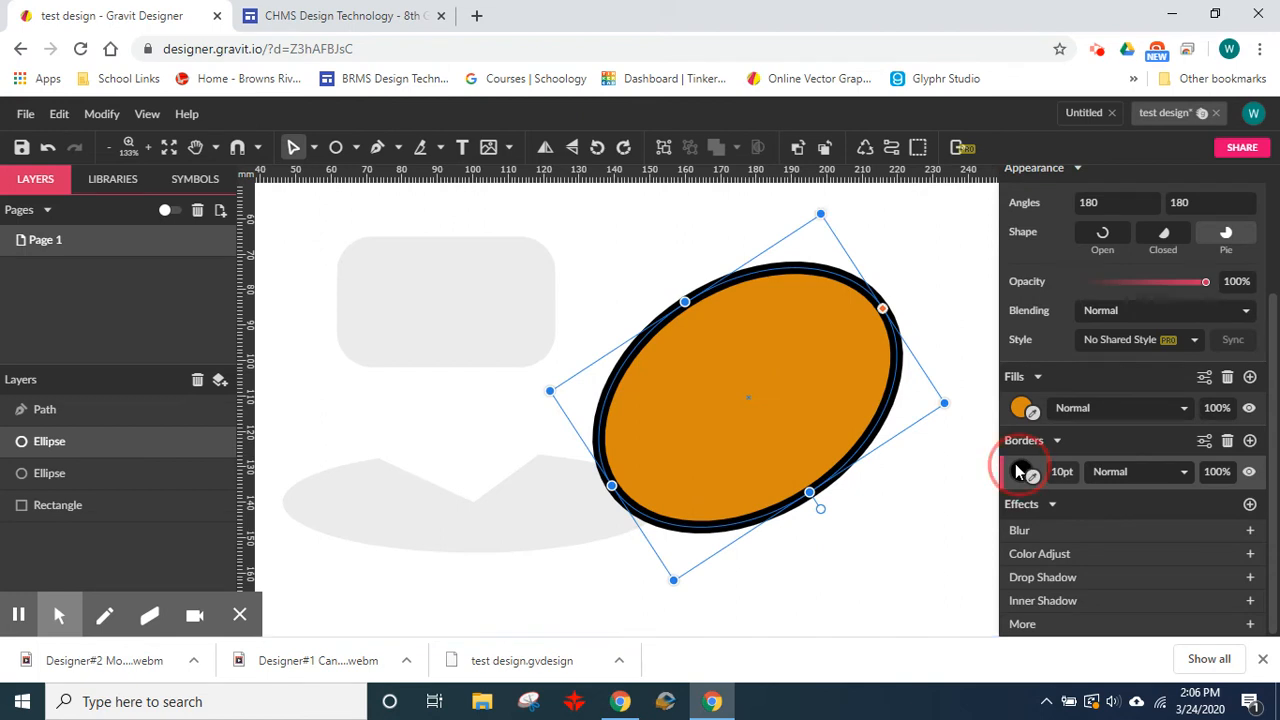
- Colour the ellipse's border red, #BB3636, after trying other reds, and move the ellipse slightly to the right
left_click(1018, 471)
left_click(1157, 176)
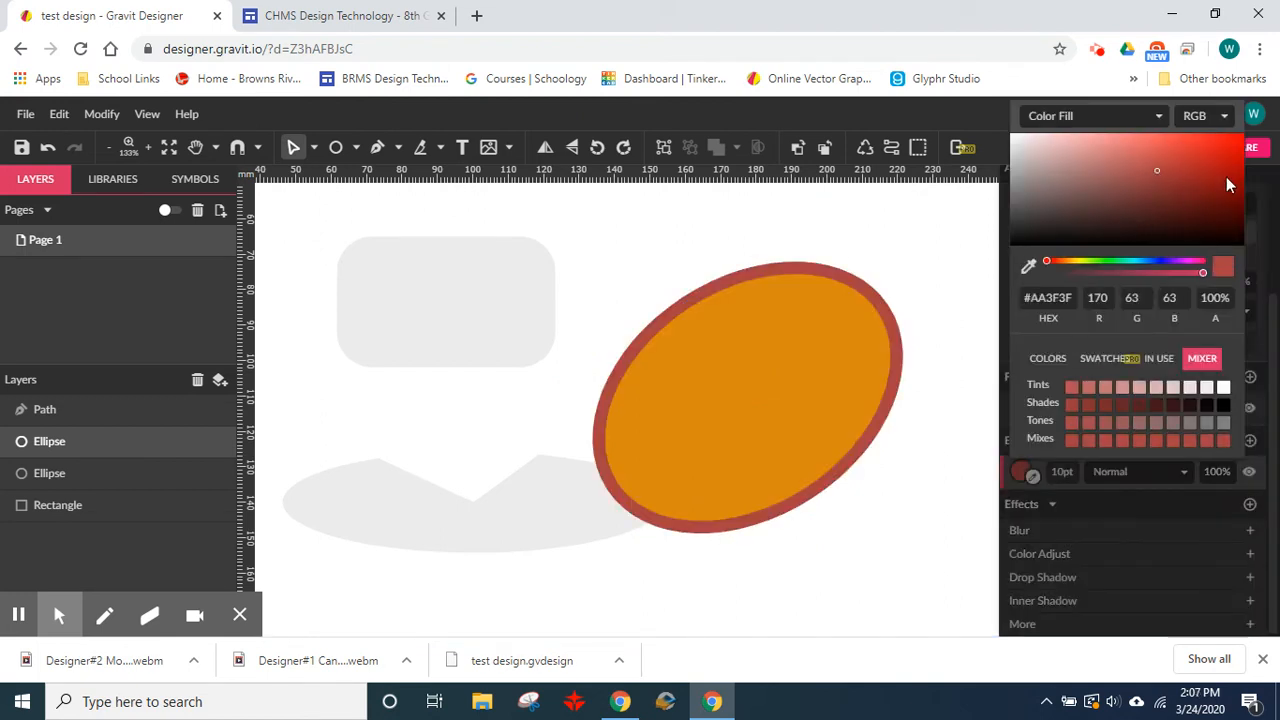
left_click(1194, 209)
left_click(1116, 144)
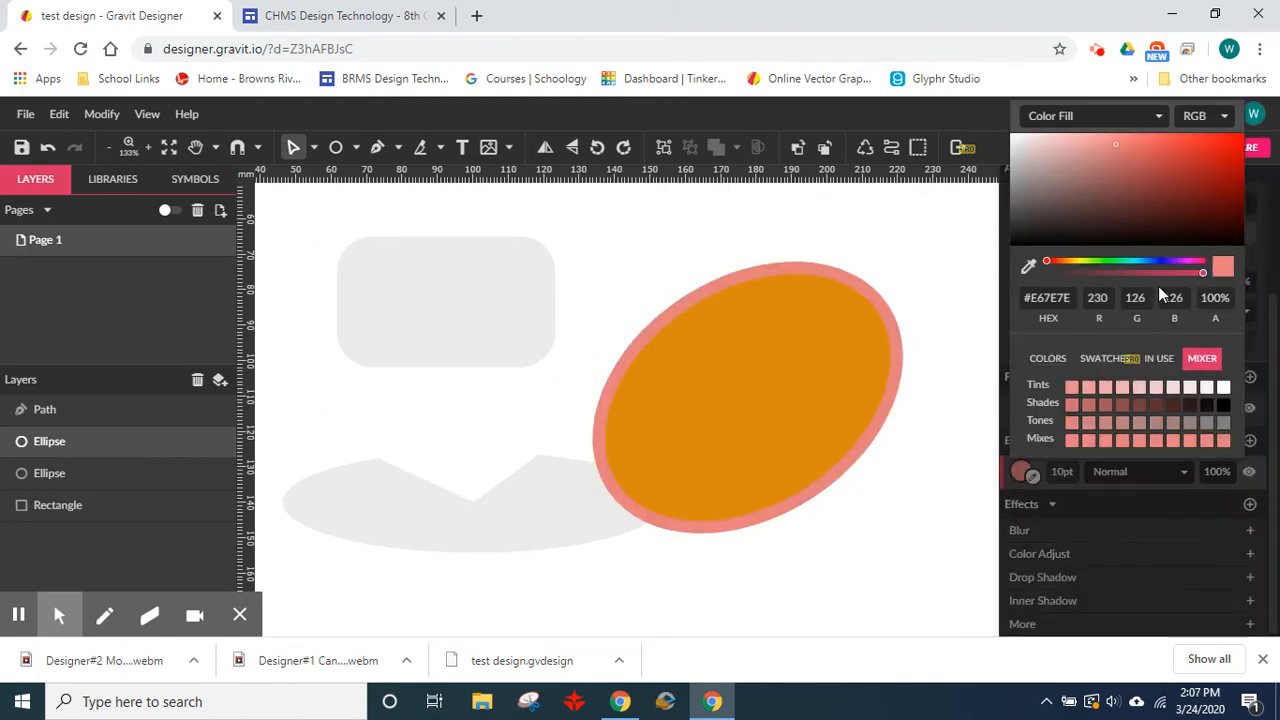
left_click(1177, 164)
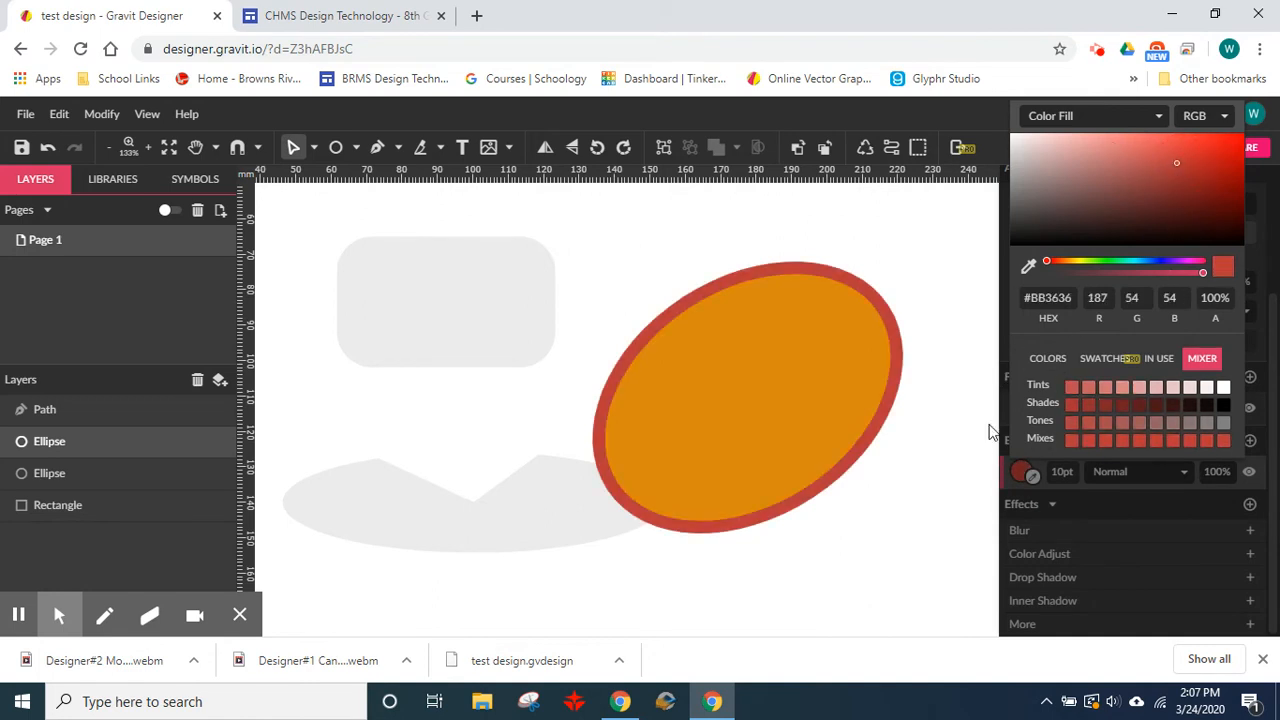
left_click_drag(757, 389, 820, 408)
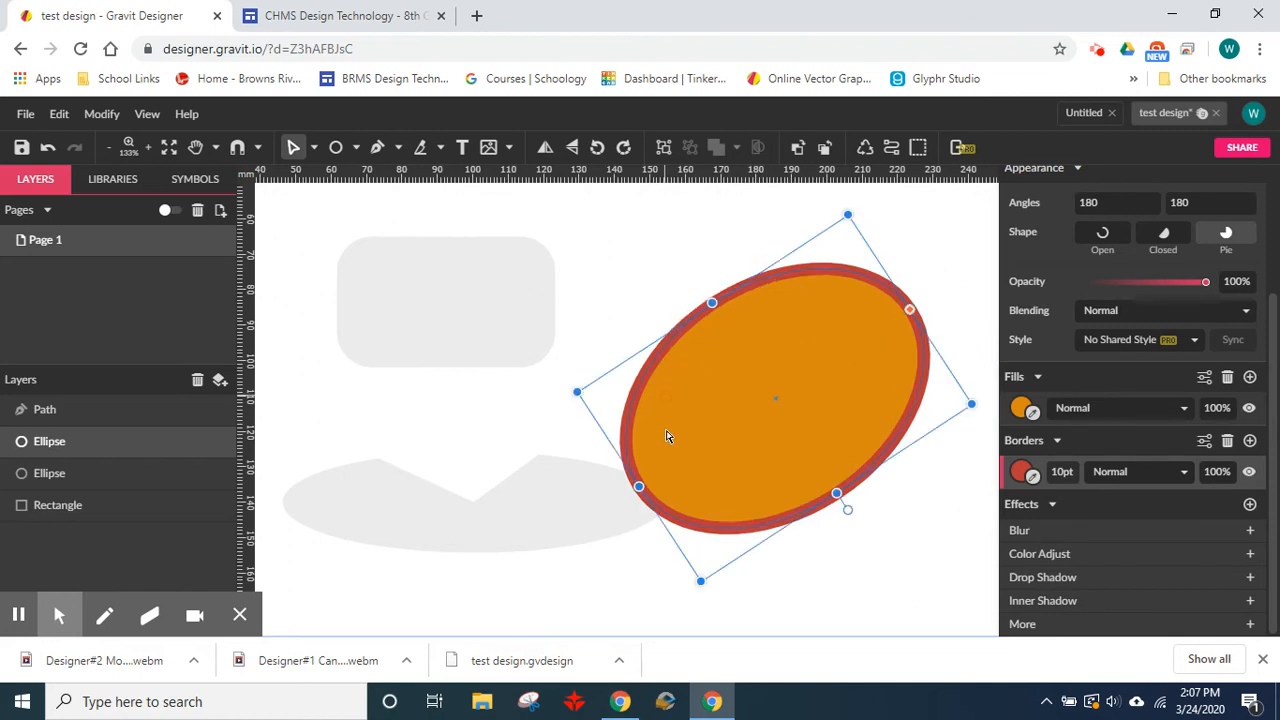
- Fill the rounded rectangle with the orange sampled from the ellipse and inspect the resulting fill colour
left_click(480, 303)
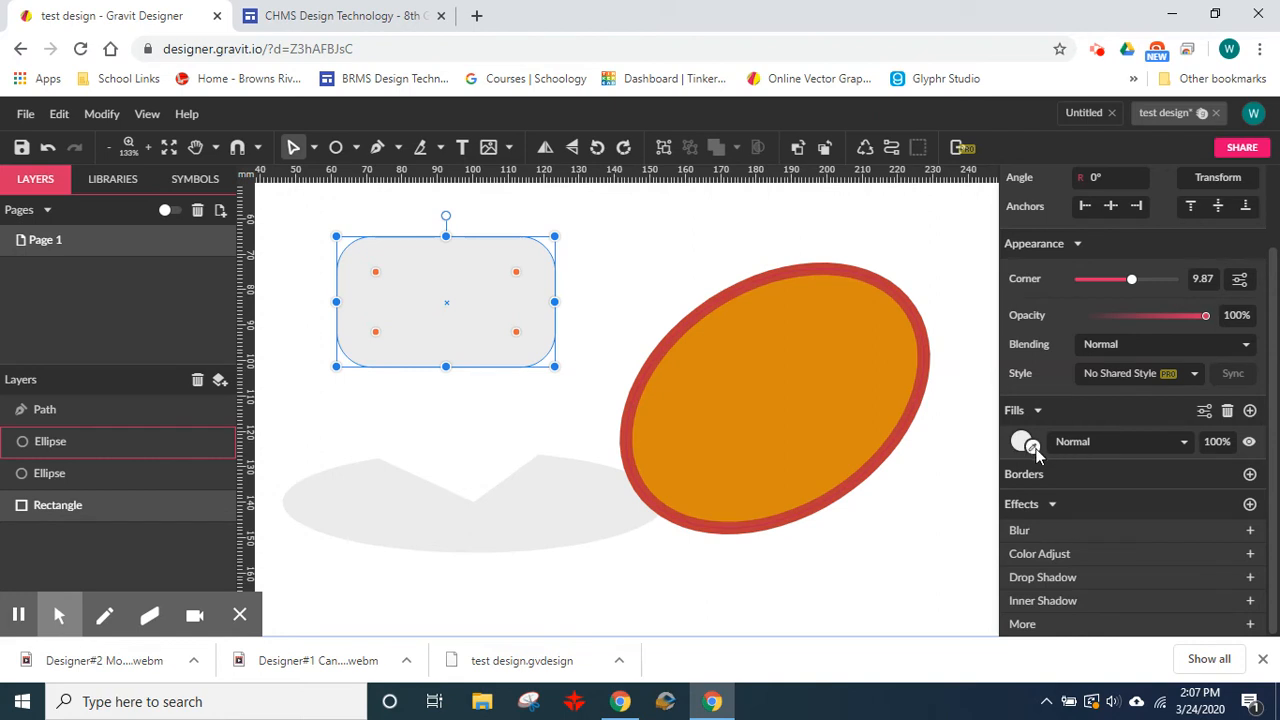
left_click_drag(1032, 447, 828, 370)
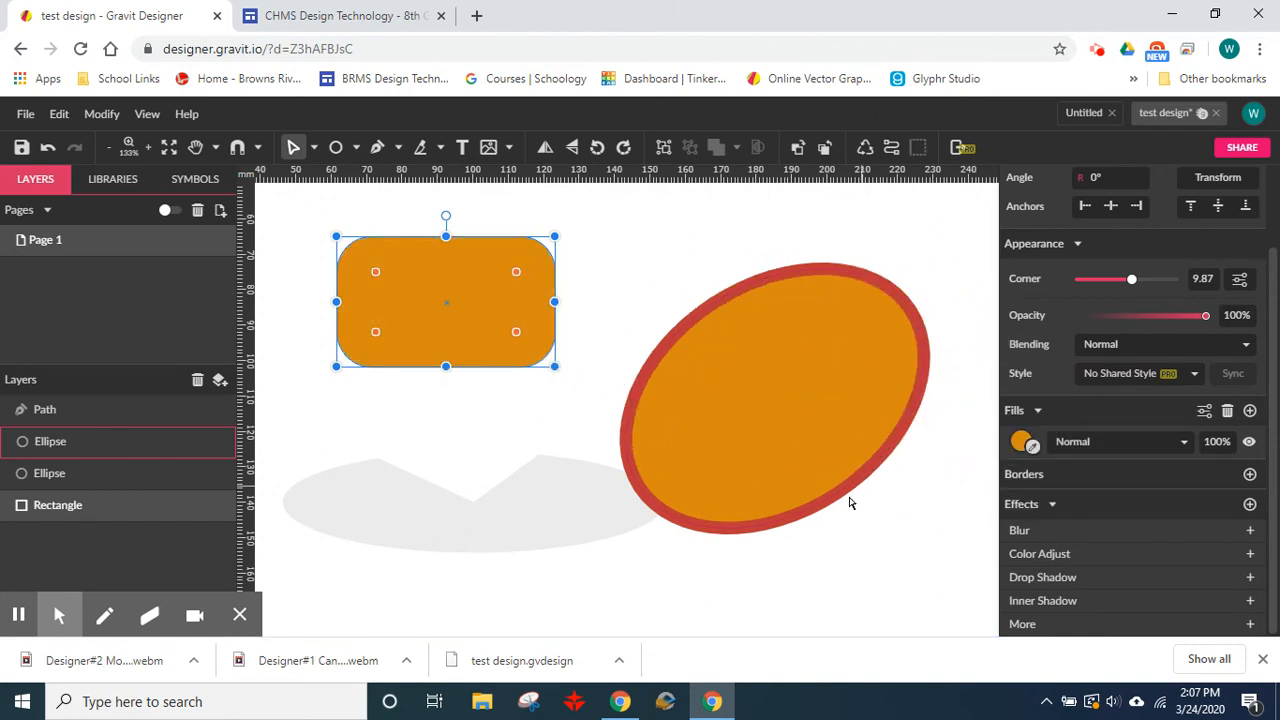
left_click(1020, 441)
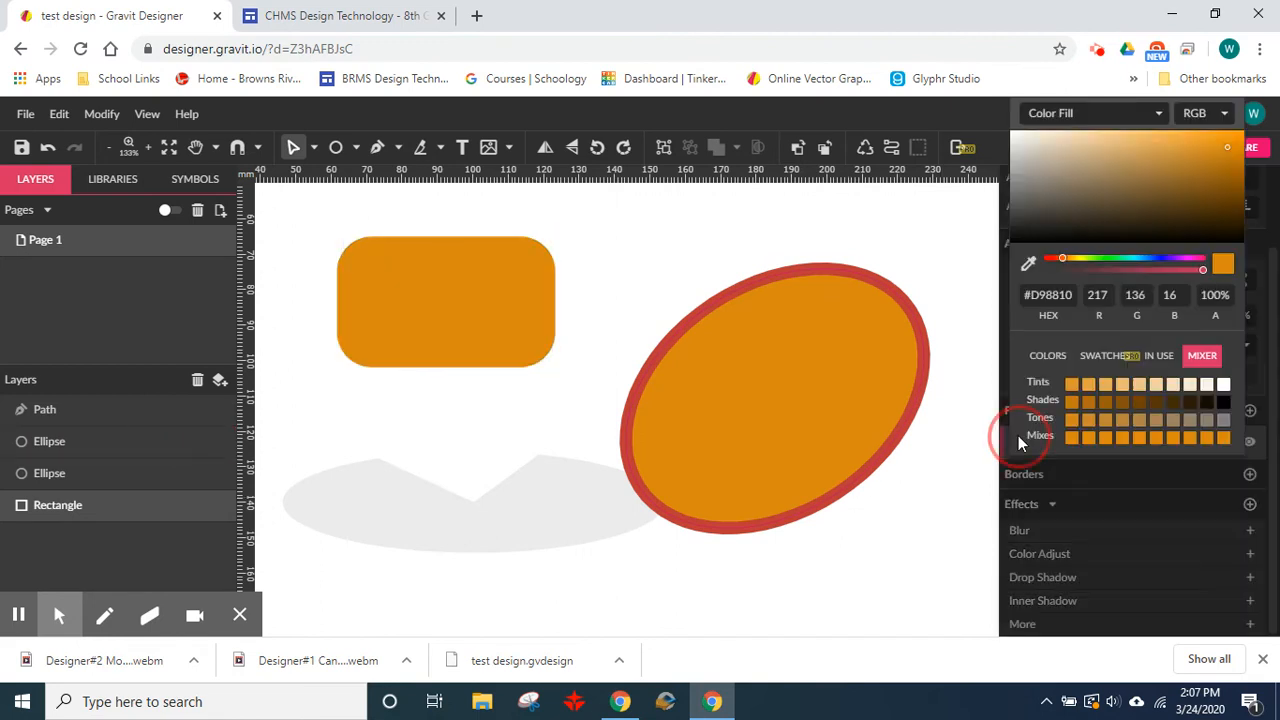
left_click(914, 430)
- Fill the rounded rectangle with the red sampled from the ellipse's border
left_click(517, 330)
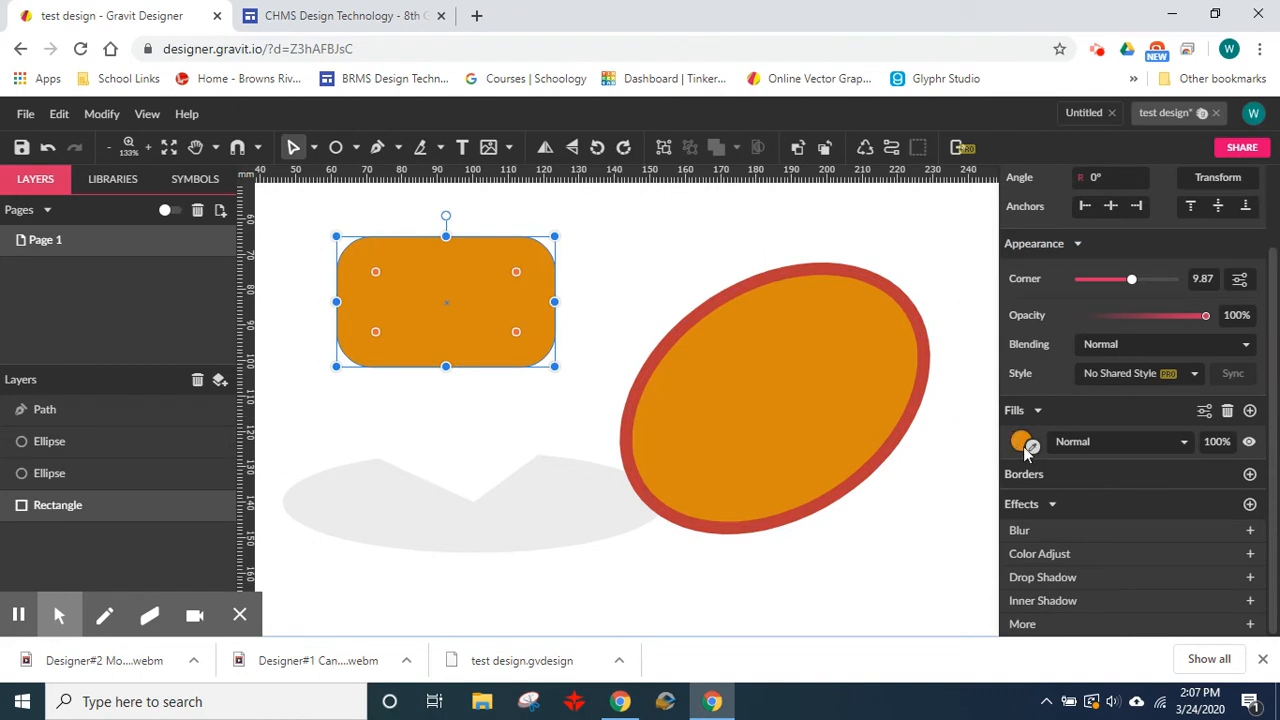
left_click(1026, 447)
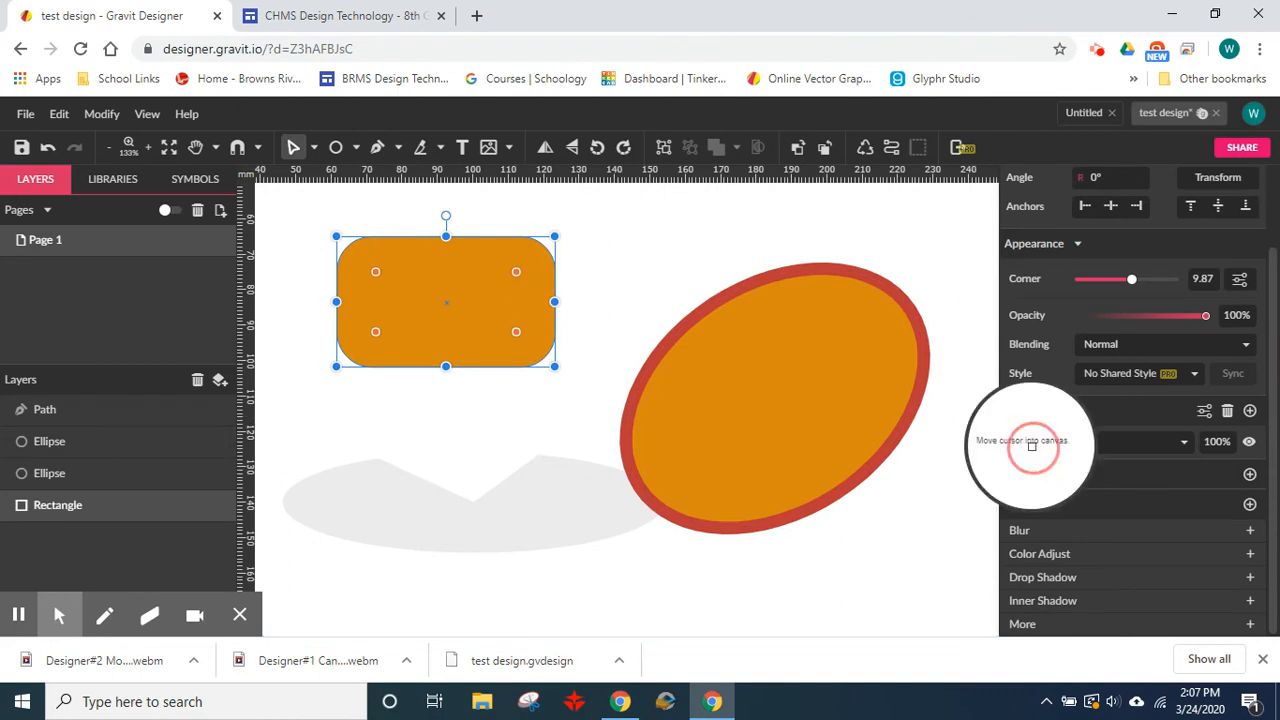
left_click(918, 397)
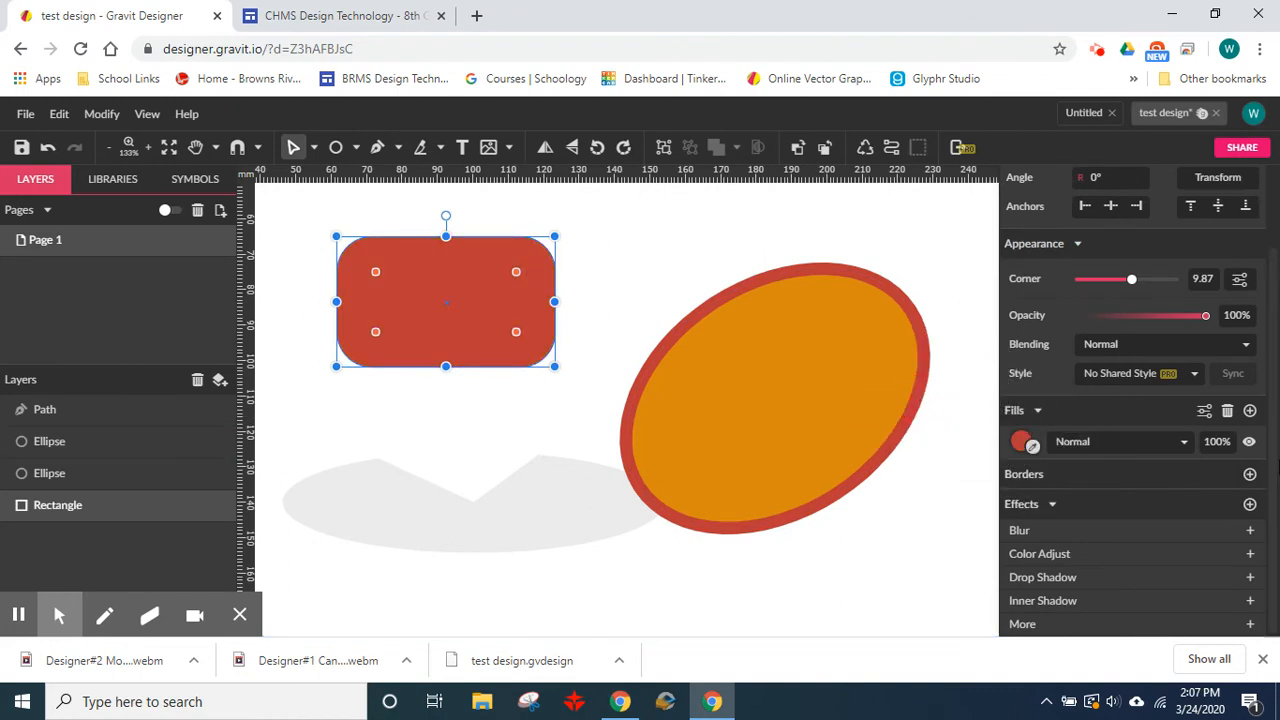
- Add a 10 pt border to the rounded rectangle in the orange sampled from the ellipse's fill
left_click(1249, 474)
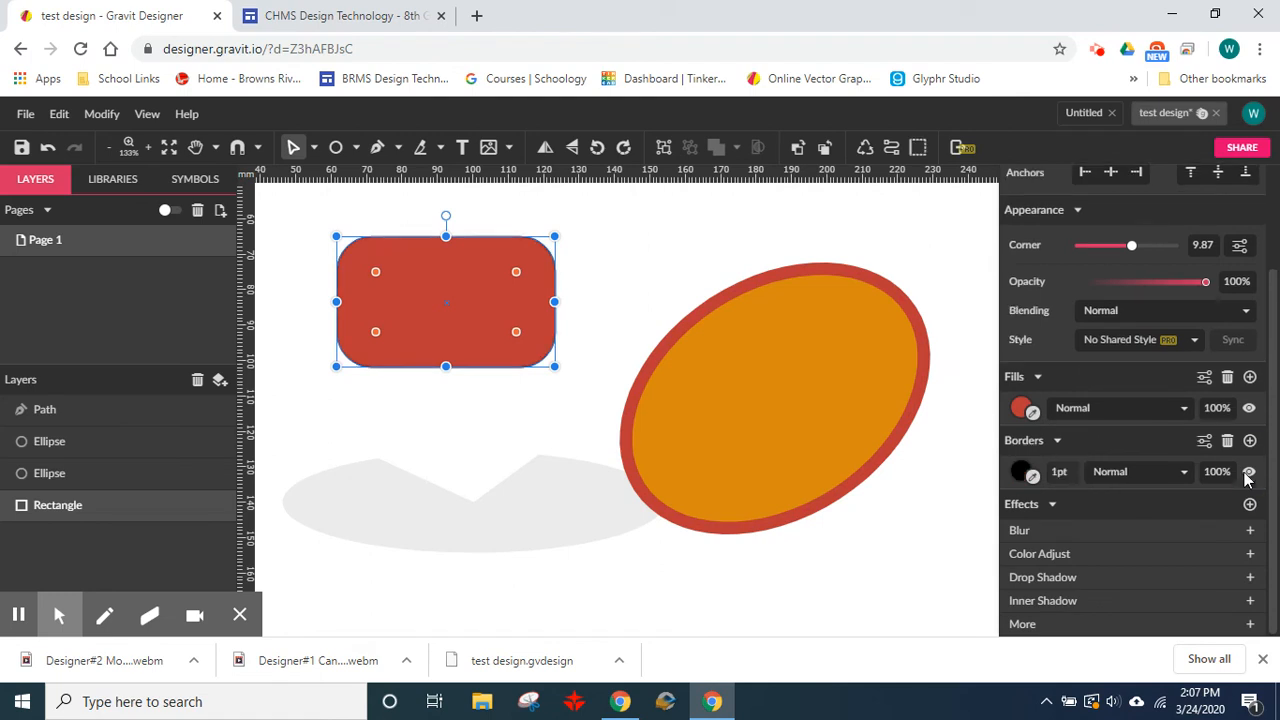
left_click(1036, 477)
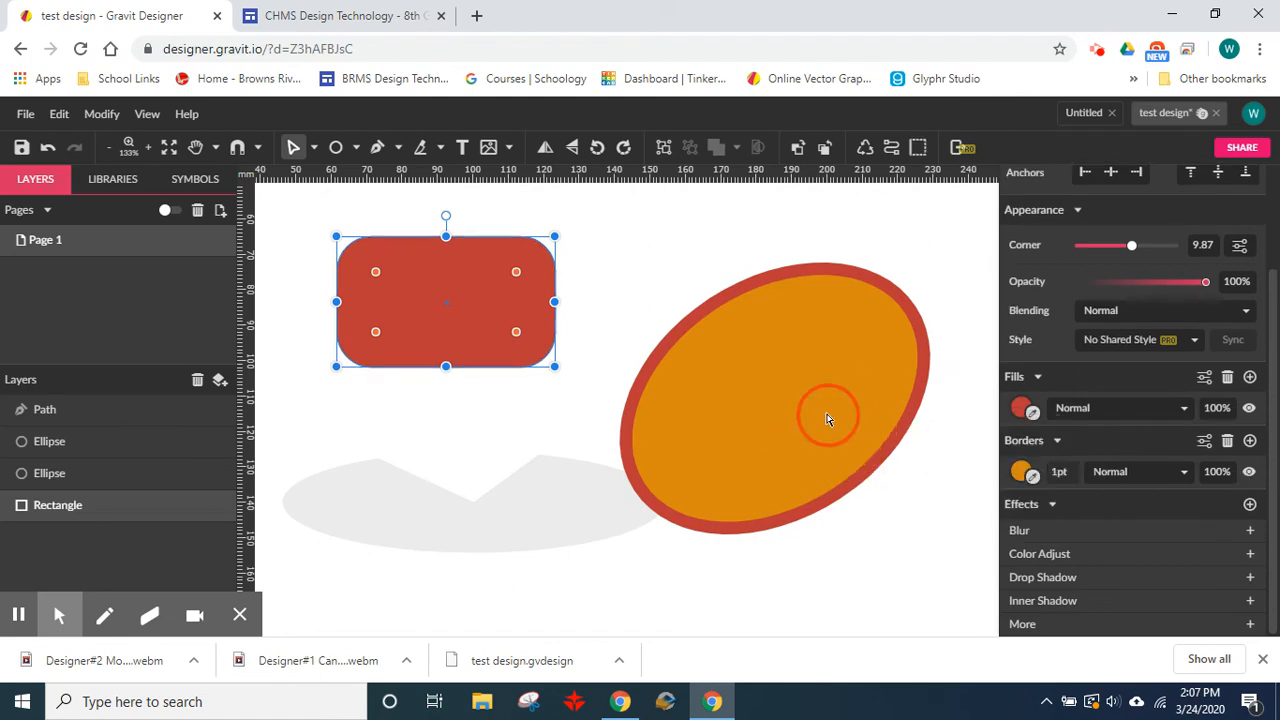
left_click(1060, 473)
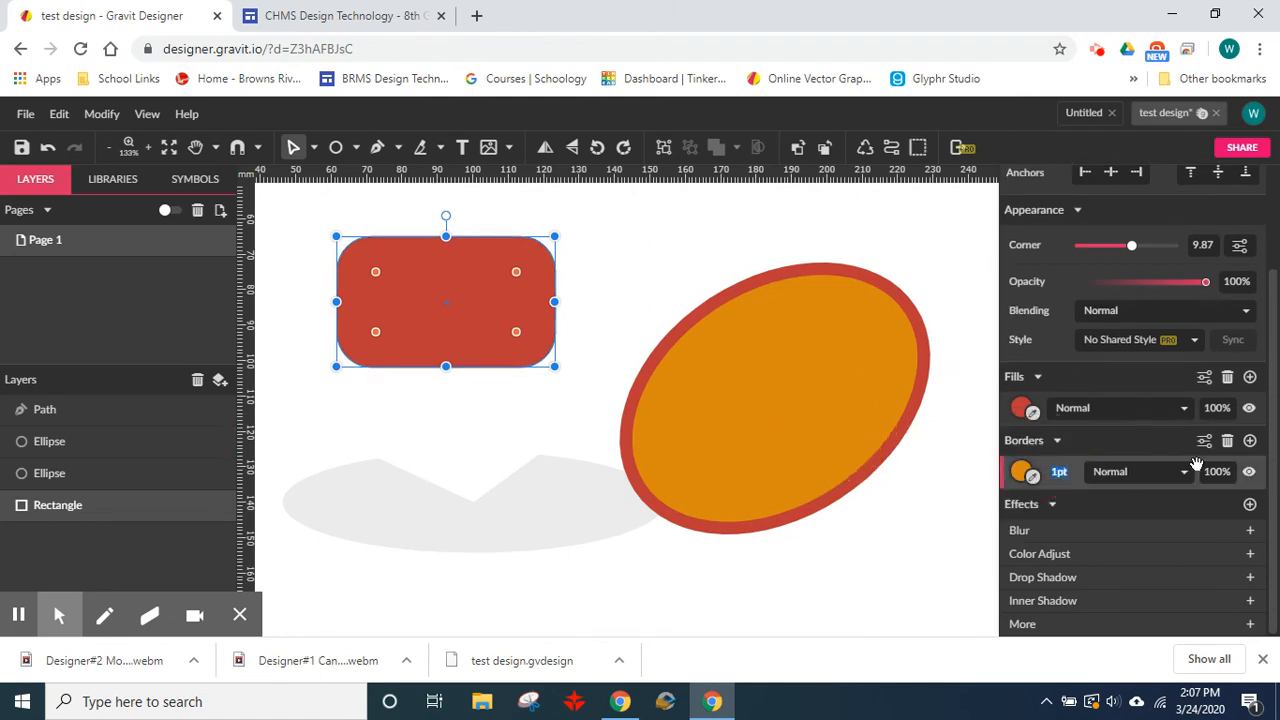
key("Return")
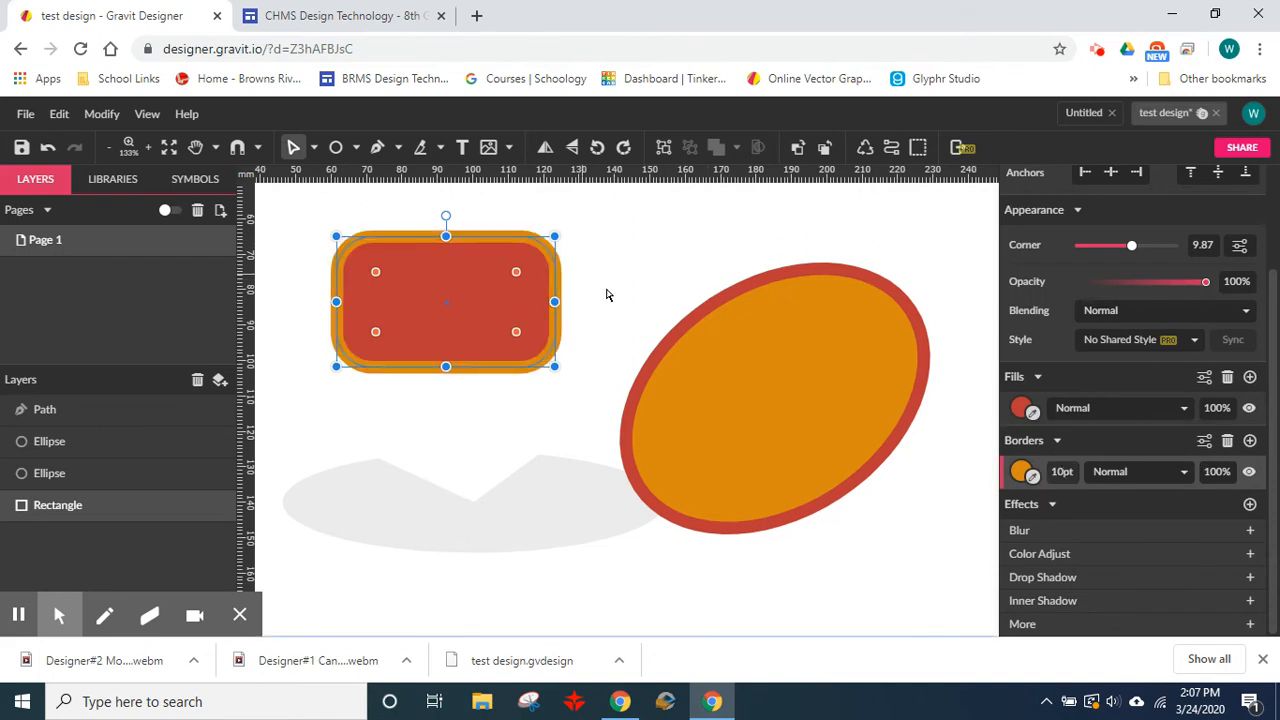
left_click(650, 267)
- With the Pointer tool, move the rounded rectangle partly behind the orange ellipse and nudge the ellipse left
left_click(314, 148)
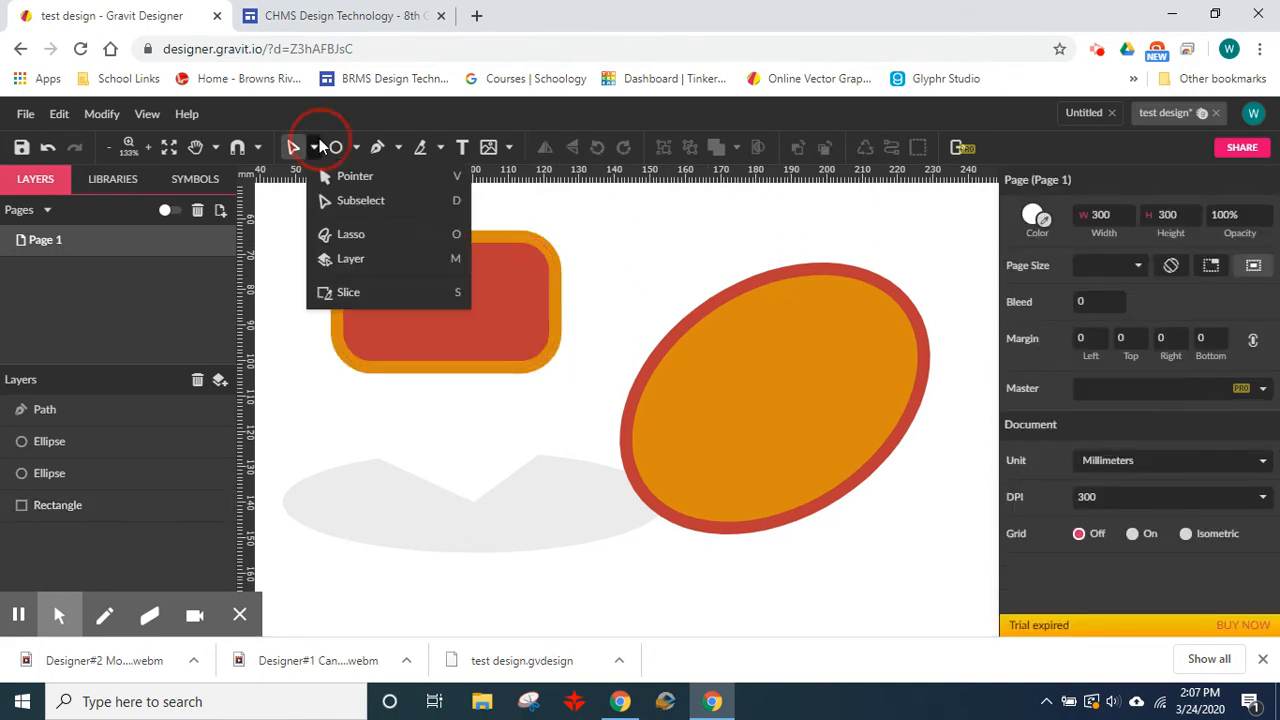
left_click(363, 178)
left_click(517, 349)
left_click_drag(517, 349, 692, 426)
mouse_move(768, 409)
left_mouse_down()
mouse_move(734, 423)
mouse_move(745, 413)
left_mouse_up()
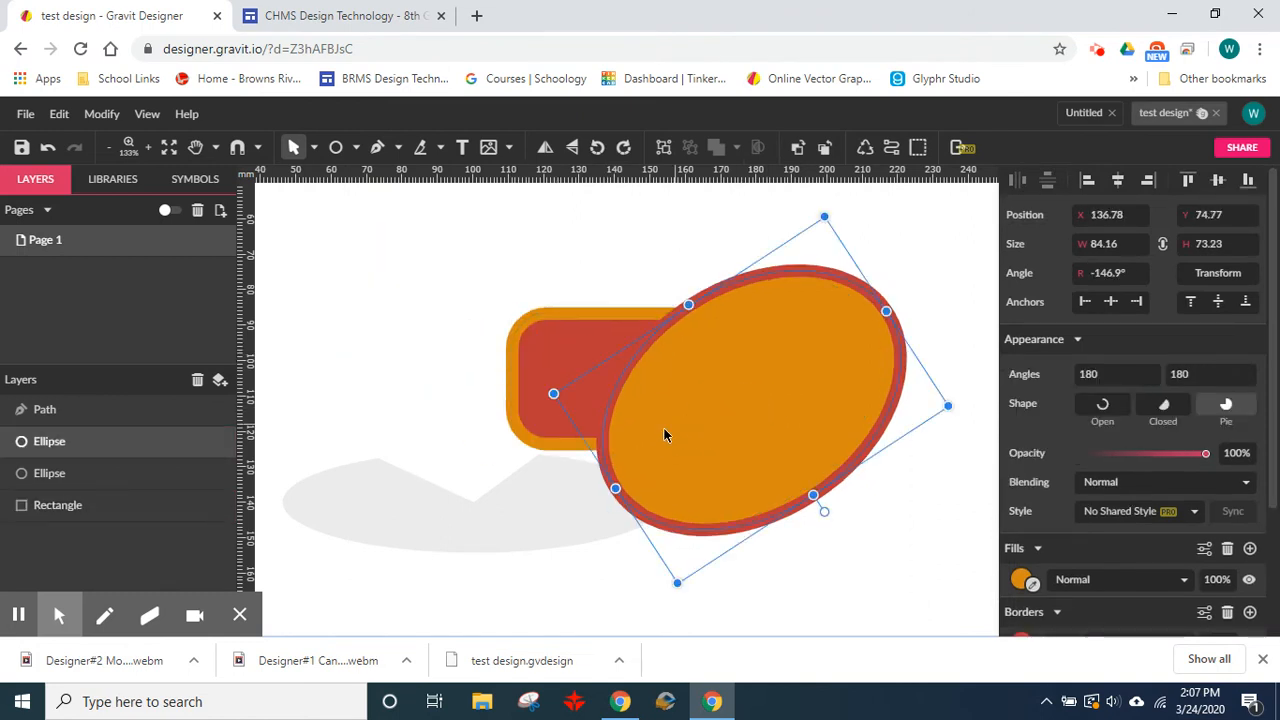
- Delete the grey notched ellipse below the rounded rectangle
left_click(547, 526)
key("Delete")
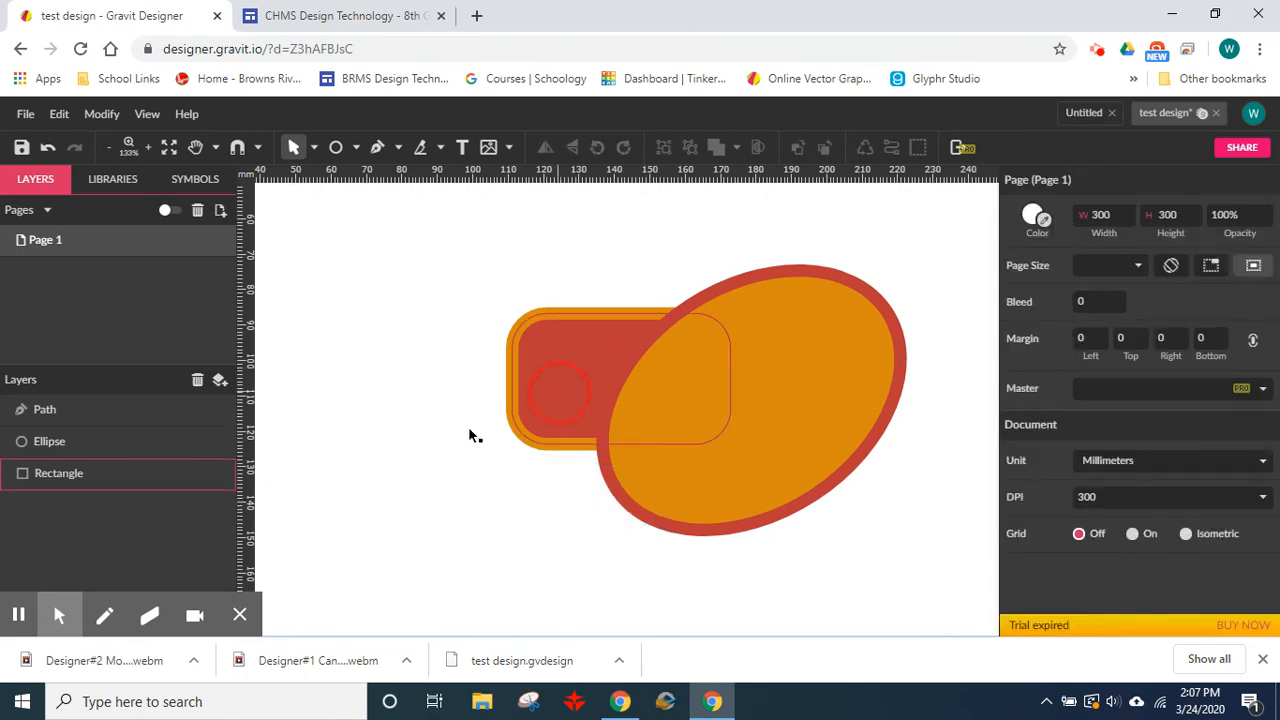
left_click(510, 432)
- Move the rounded rectangle and the orange ellipse left, keeping the ellipse overlapping the rectangle
left_click(828, 495)
left_click_drag(828, 495, 829, 492)
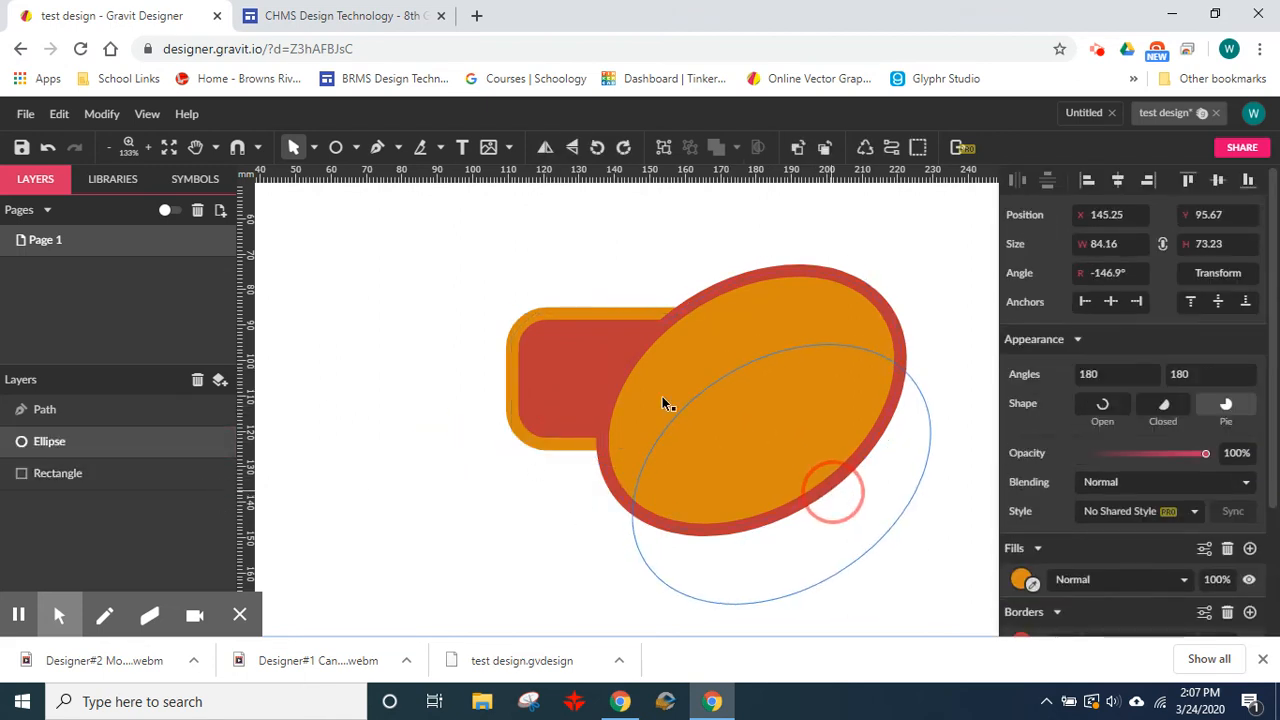
left_click_drag(553, 372, 455, 368)
left_click_drag(760, 490, 614, 410)
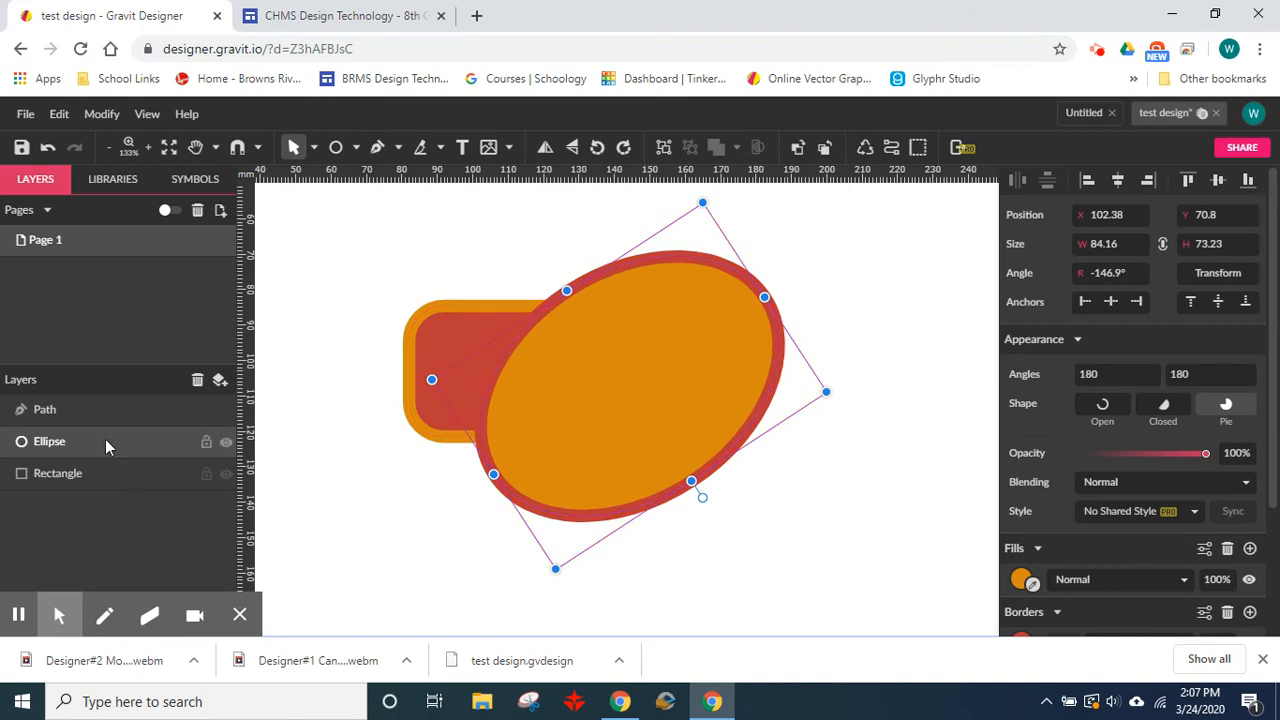
- Delete the leftover Path item from the layer list
left_click(153, 416)
left_click(198, 380)
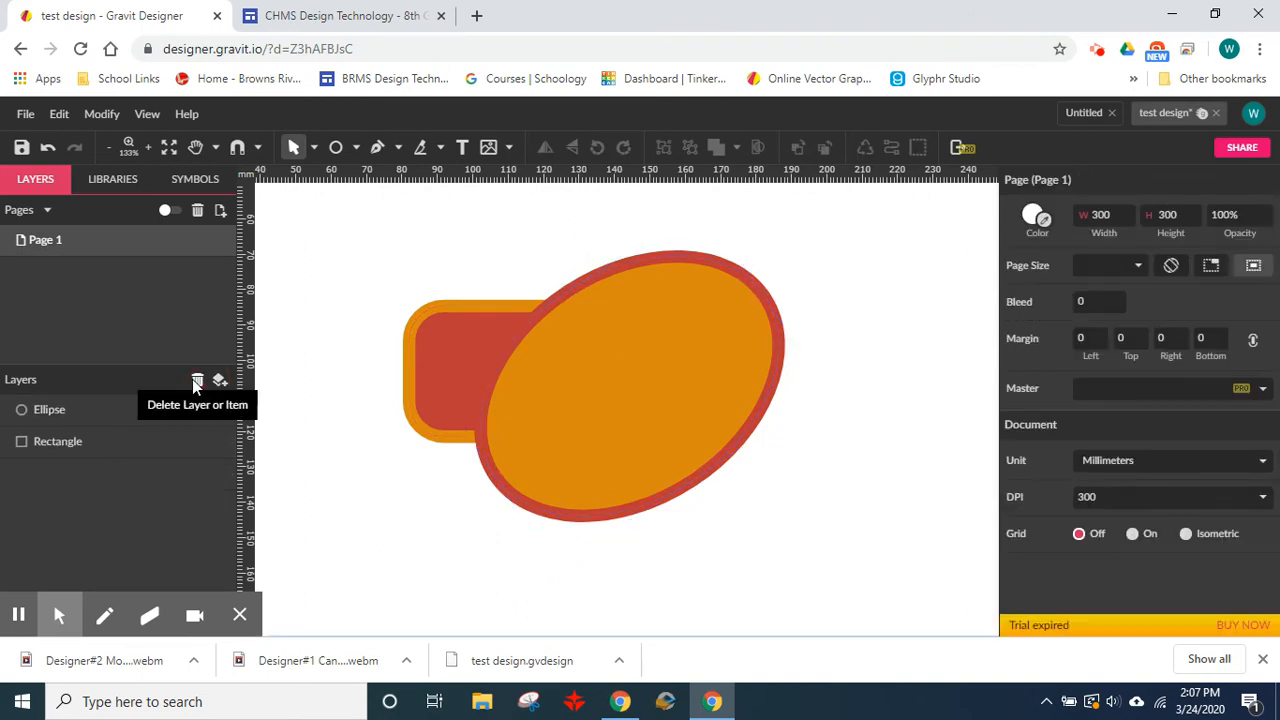
- Move the orange ellipse and the rounded rectangle slightly right, keep them overlapping, and clear the selection
left_click_drag(657, 380, 738, 404)
left_click_drag(480, 357, 532, 367)
left_click(905, 578)
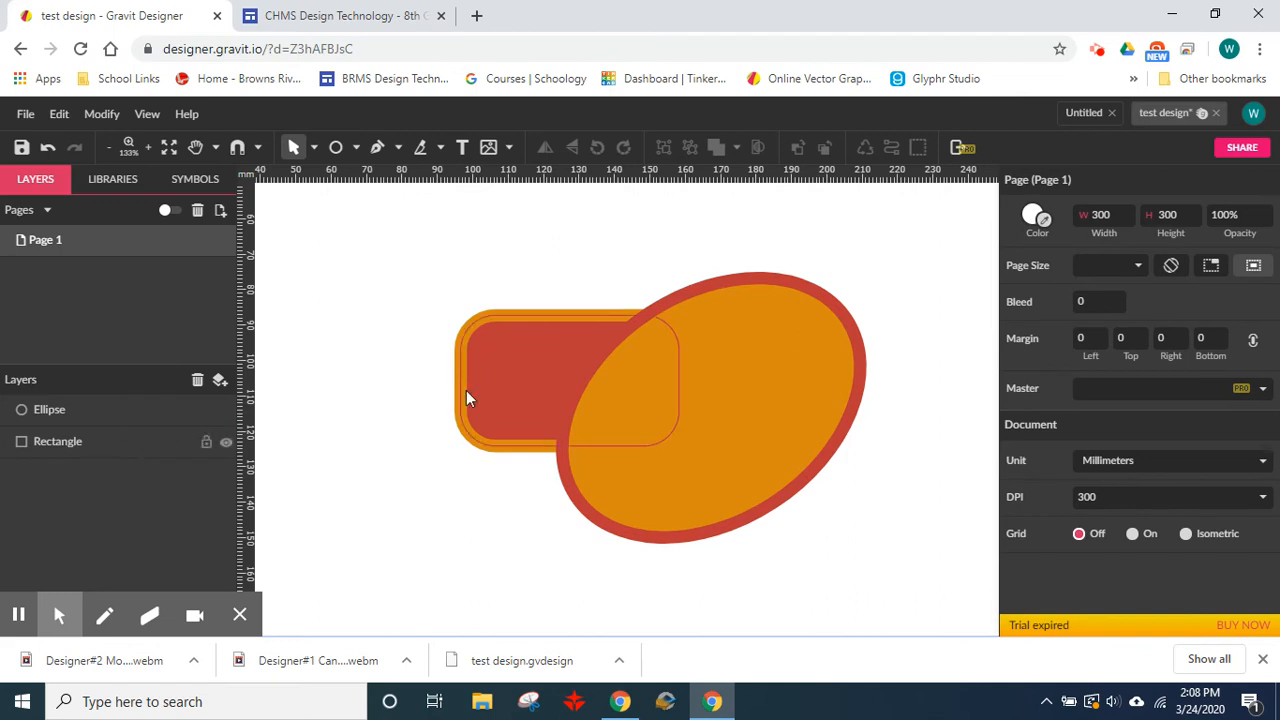
- Reorder the layers so the orange ellipse sits beneath the rounded rectangle, and clear the selection
left_click_drag(107, 444, 103, 483)
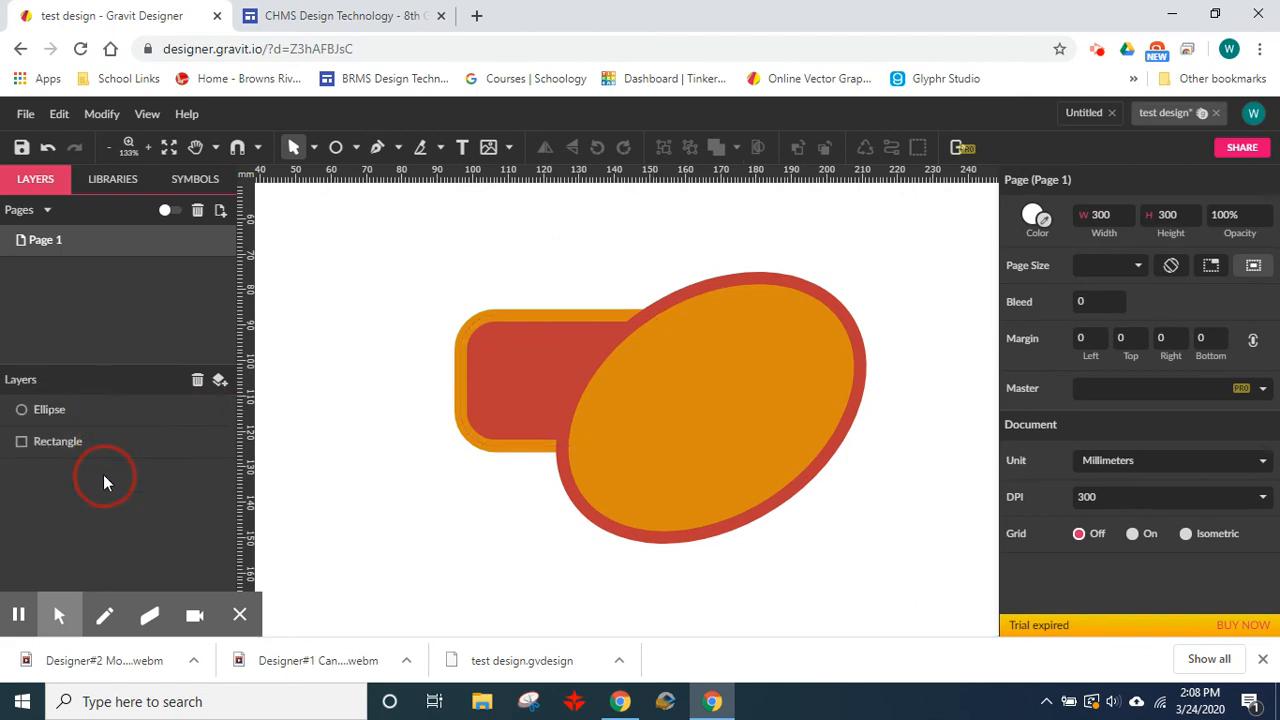
left_click_drag(119, 408, 116, 471)
left_click(526, 563)
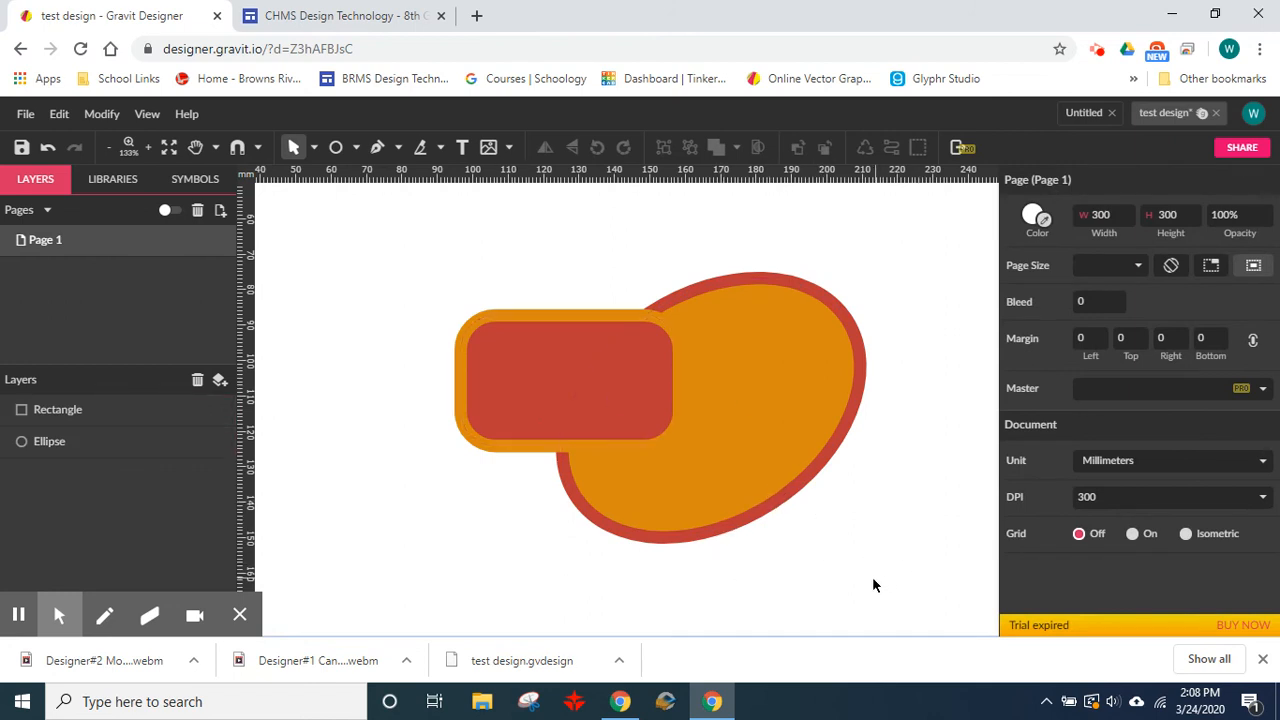
- Bring the orange ellipse forward in front of the rounded rectangle and clear the selection
left_click(734, 388)
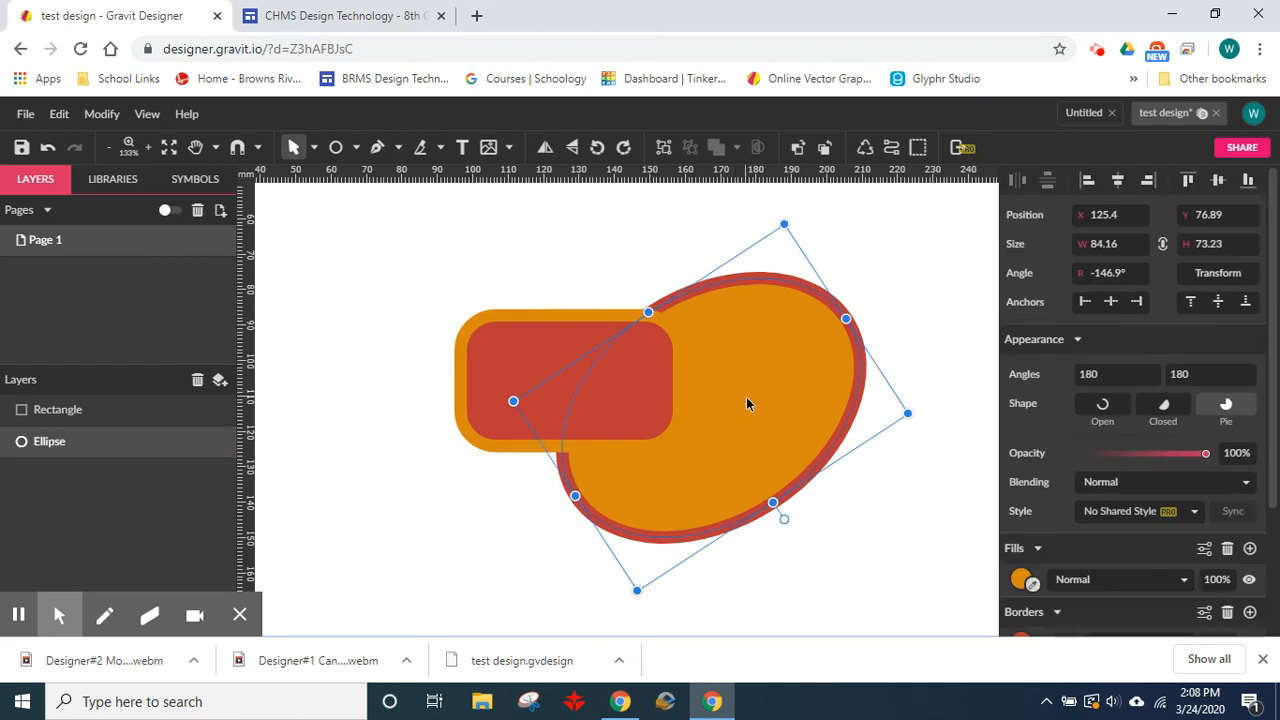
left_click(797, 150)
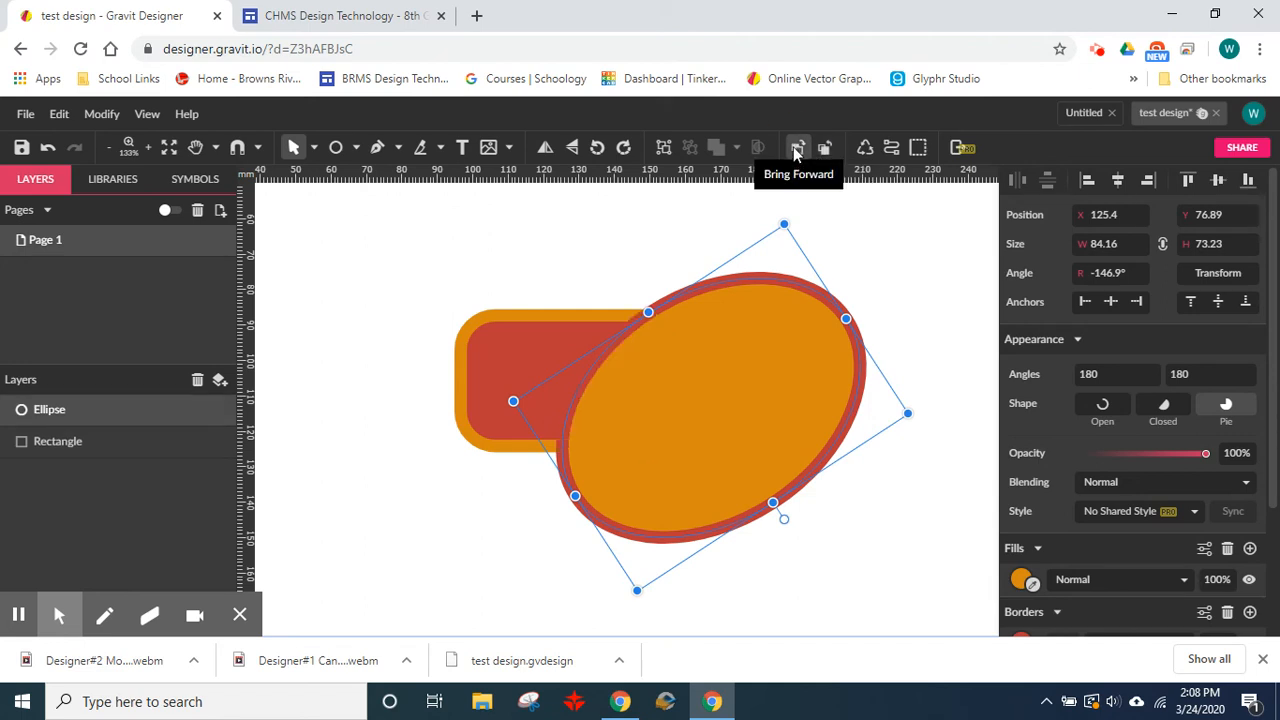
left_click(934, 578)
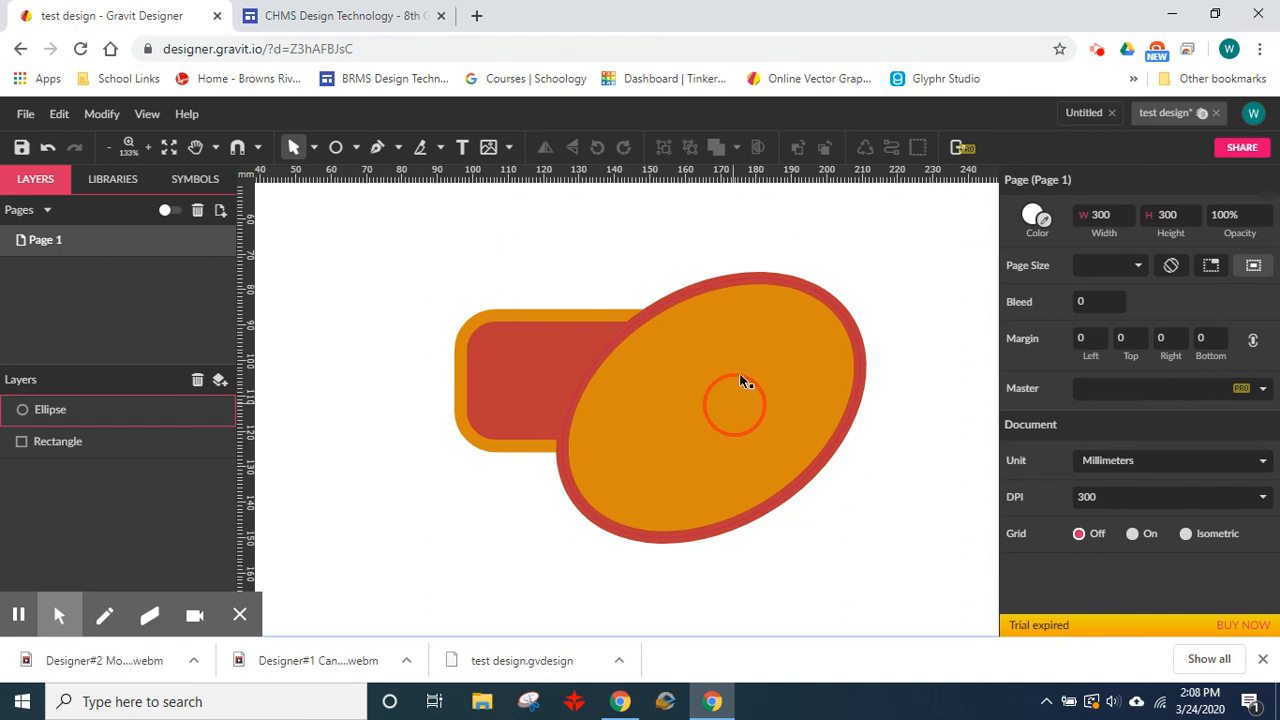
- Move the orange ellipse and the rounded rectangle apart so they no longer overlap, and clear the selection
left_click_drag(740, 380, 849, 362)
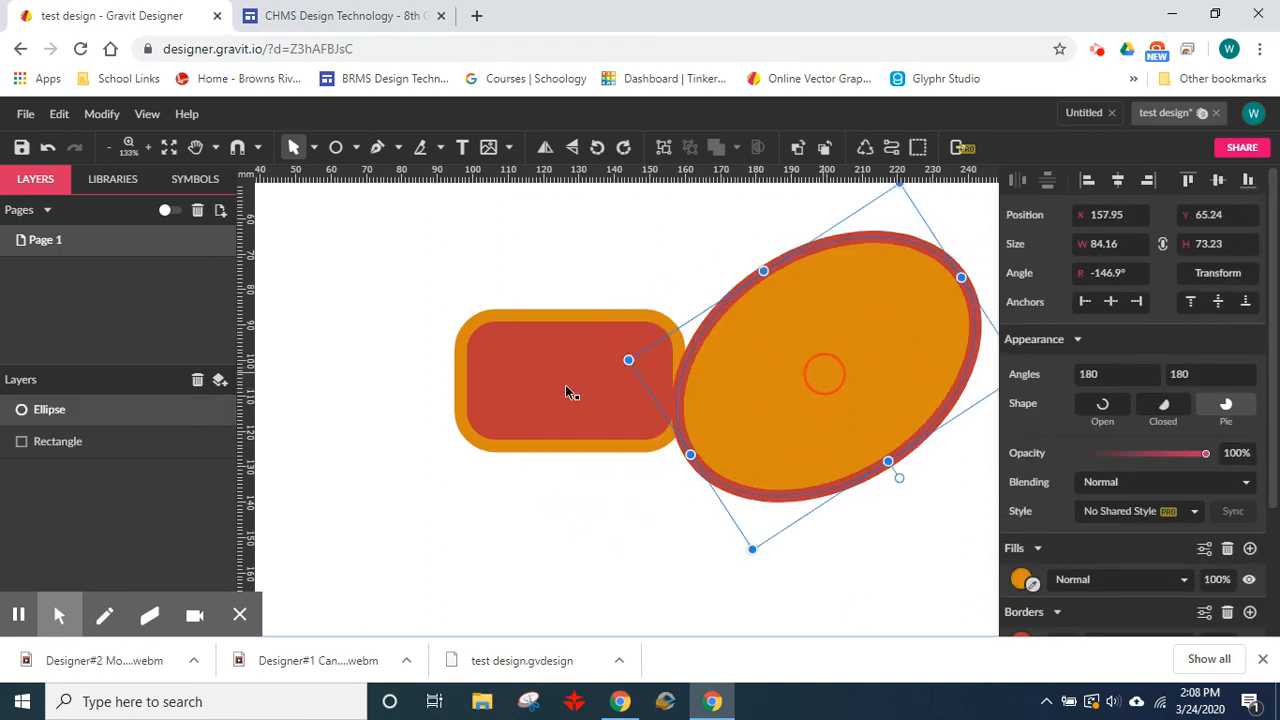
left_click_drag(536, 385, 457, 304)
left_click(776, 381)
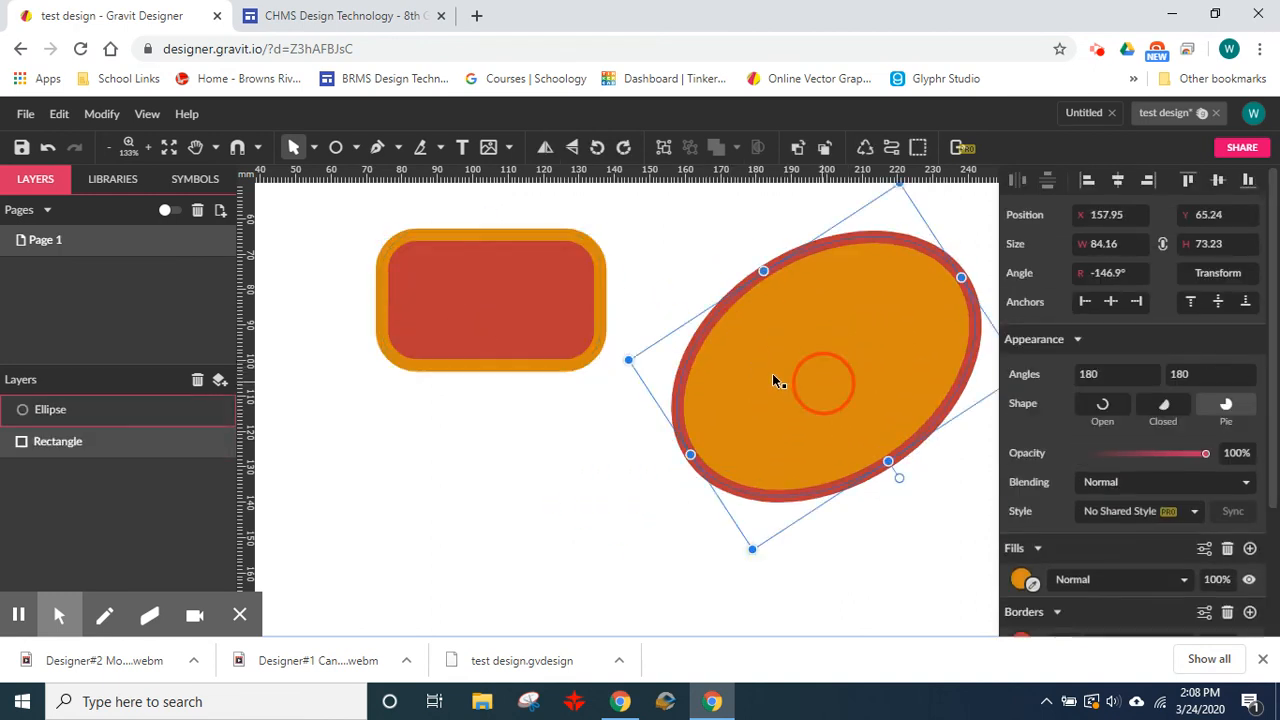
left_click_drag(778, 381, 769, 347)
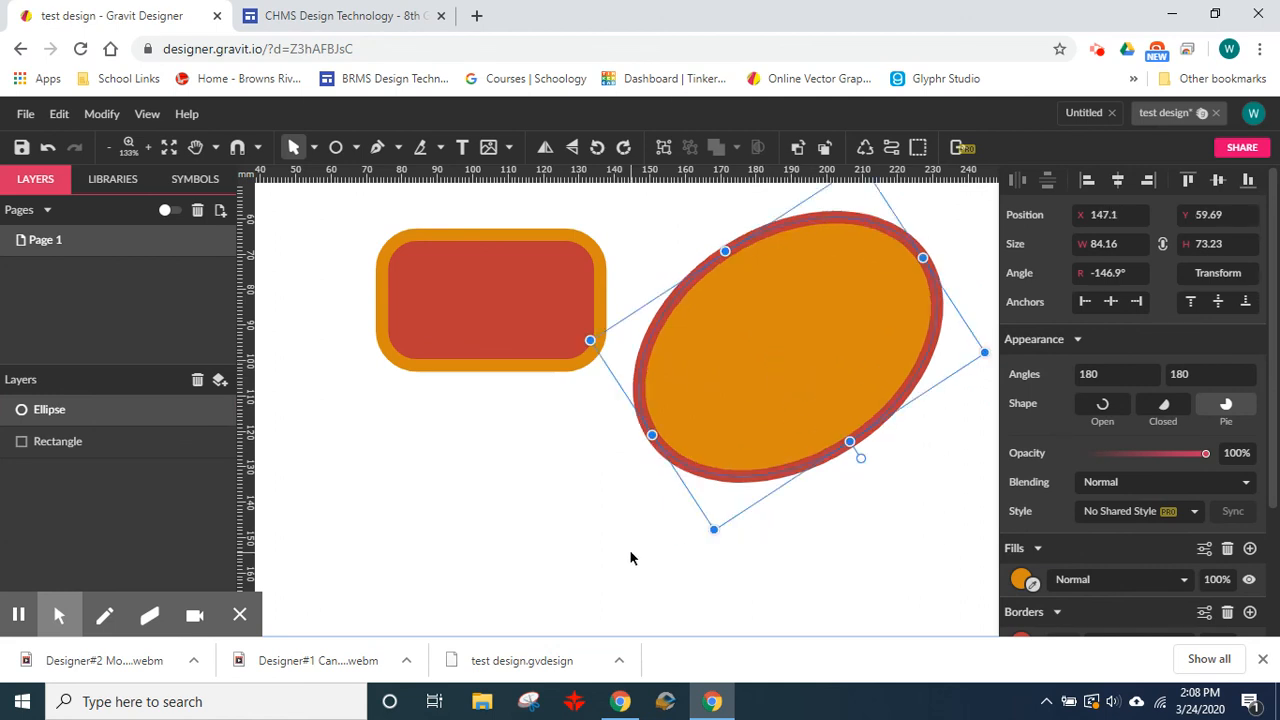
left_click(630, 557)
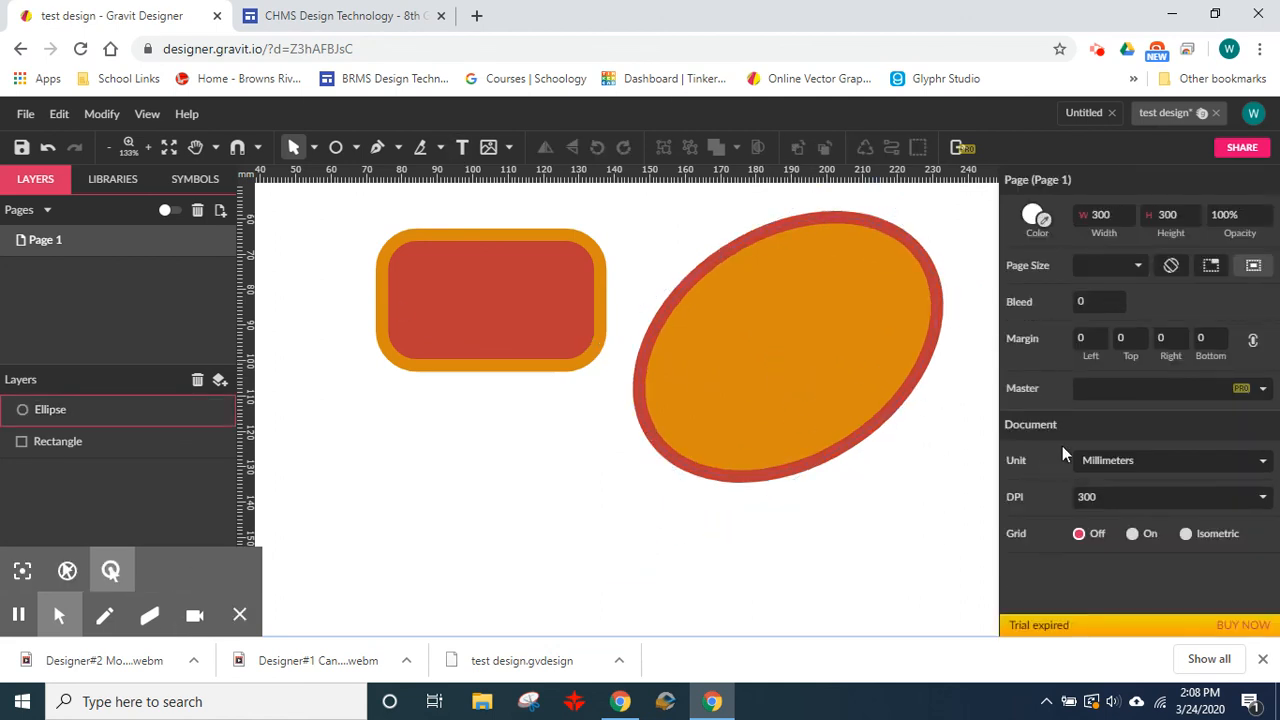
- Switch to the Subselect tool and use it to select the ellipse and, after it, the rounded rectangle
left_click(715, 358)
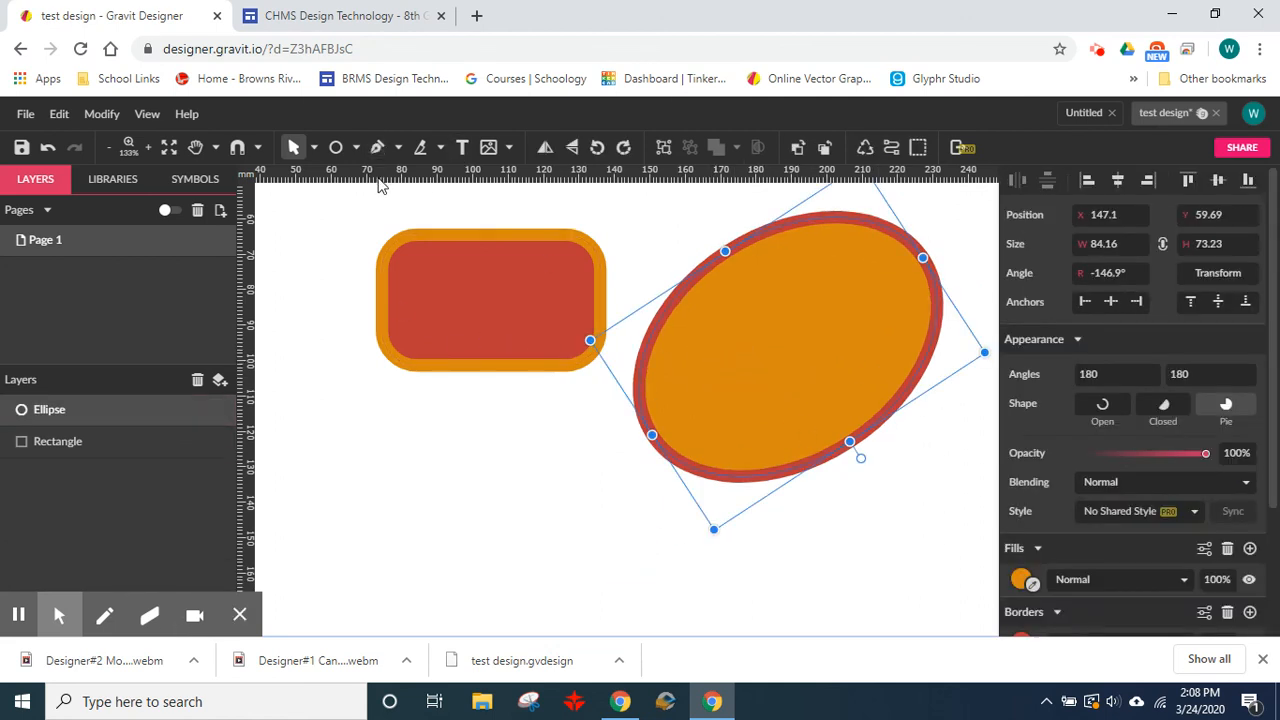
left_click(315, 148)
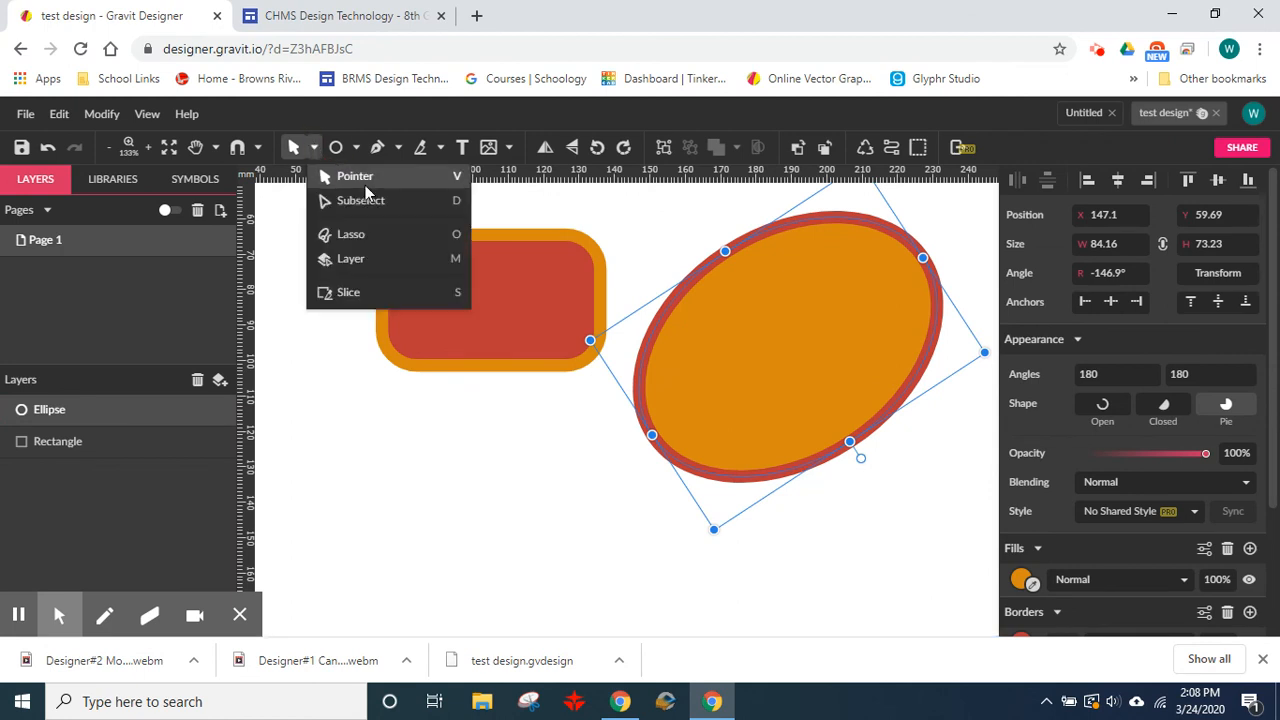
left_click(366, 188)
left_click(313, 148)
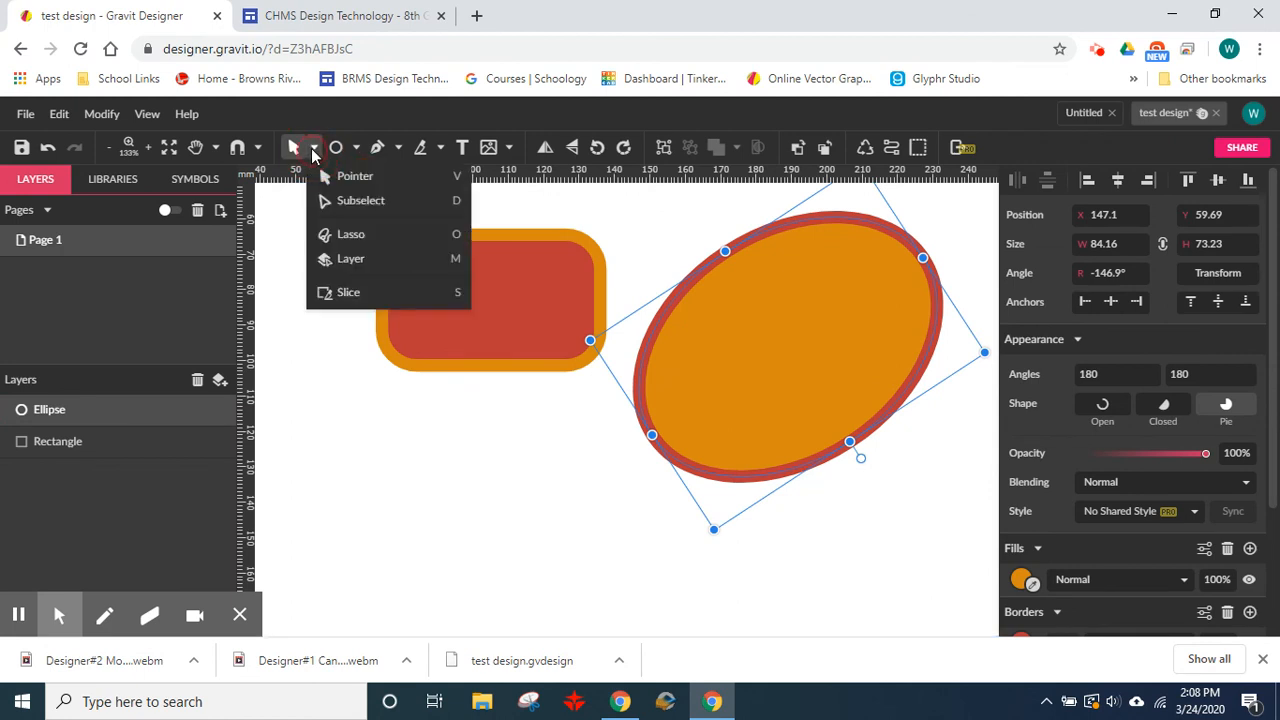
left_click(366, 209)
left_click(820, 363)
left_click(436, 305)
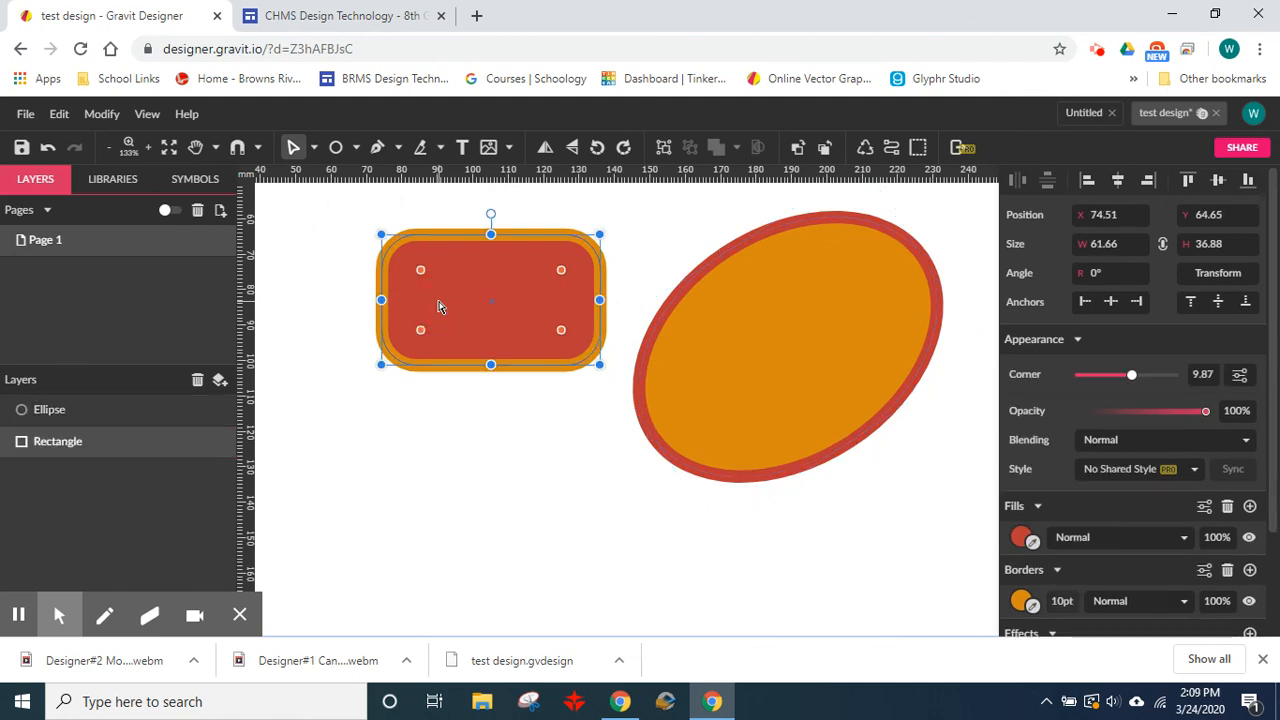